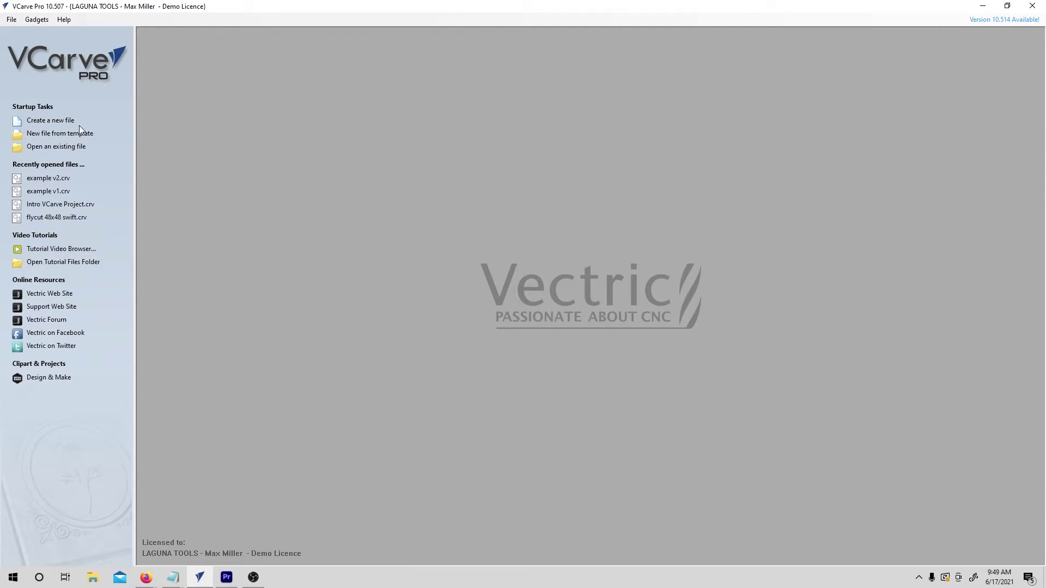
# Start a new job sized 5 × 24 inches with 0.75 inch material thickness
pyautogui.click(50, 121)
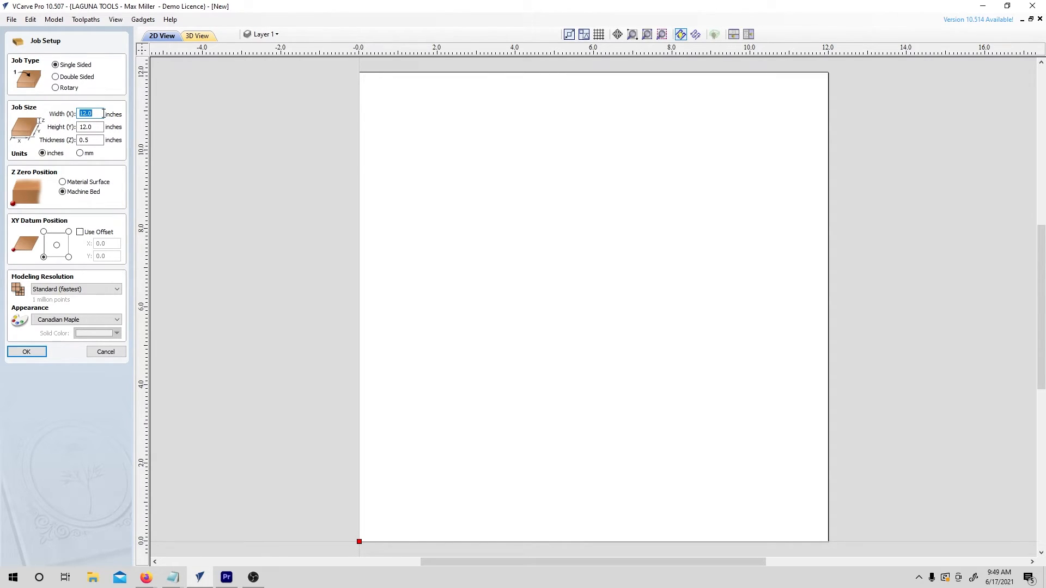
pyautogui.write('5')
pyautogui.press('Tab')
pyautogui.write('2')
pyautogui.press('Tab')
pyautogui.write('.')
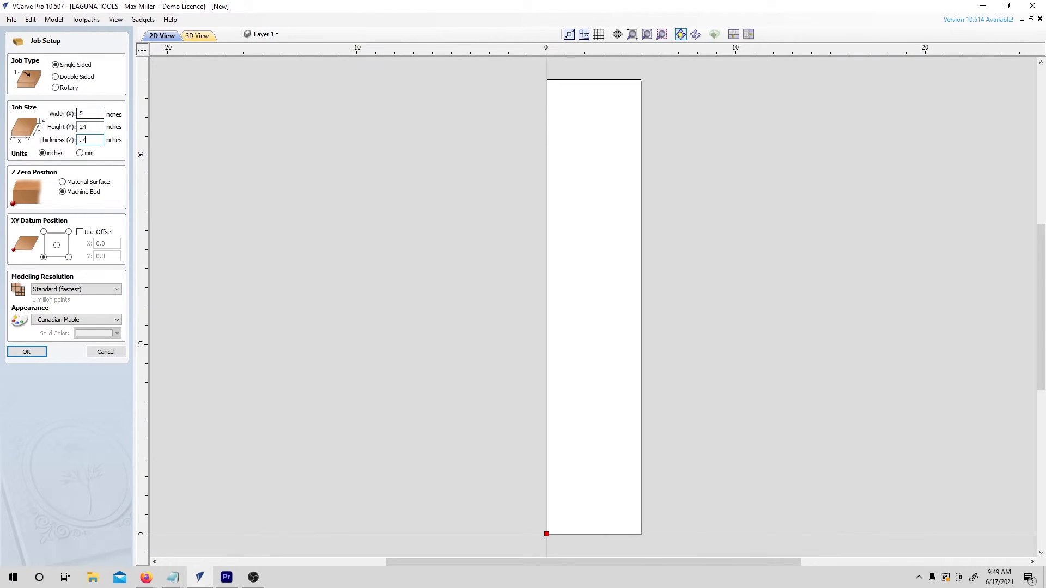
pyautogui.press('Tab')
# Keep Z zero on the machine bed and the XY datum at the bottom-left corner
pyautogui.click(82, 182)
pyautogui.click(81, 194)
pyautogui.click(44, 258)
pyautogui.click(29, 352)
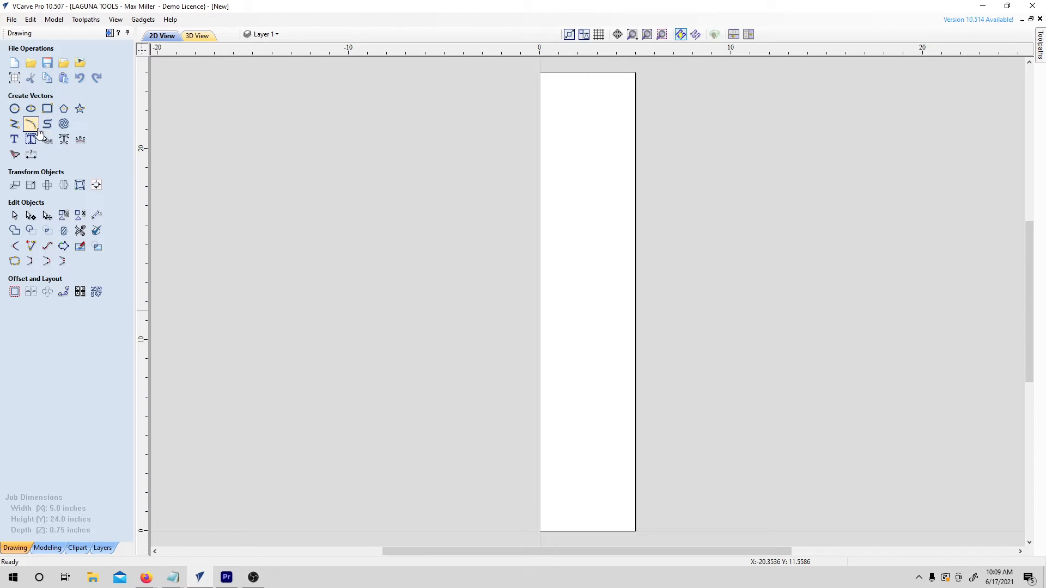
pyautogui.click(14, 78)
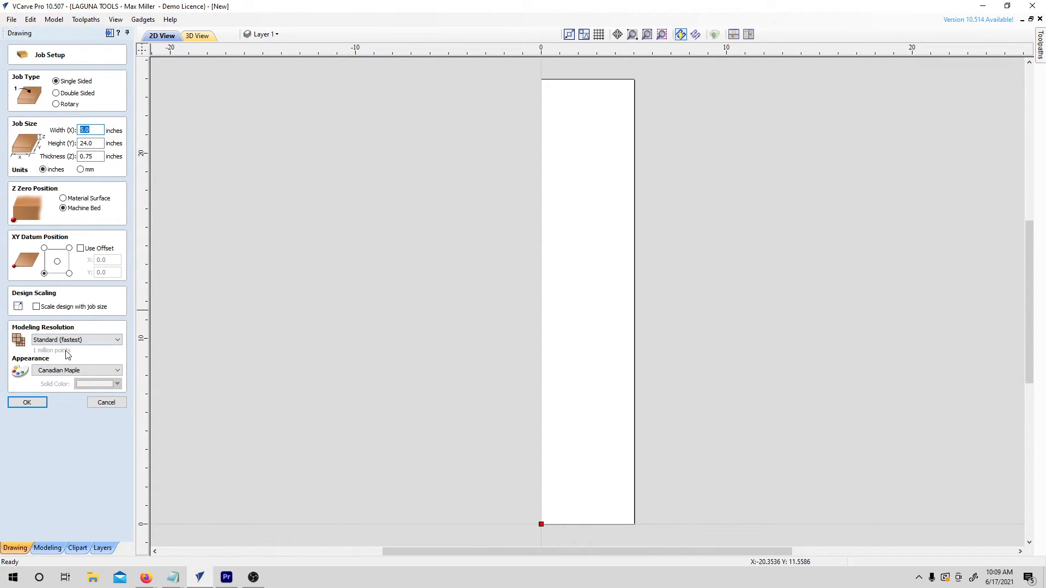
pyautogui.click(104, 402)
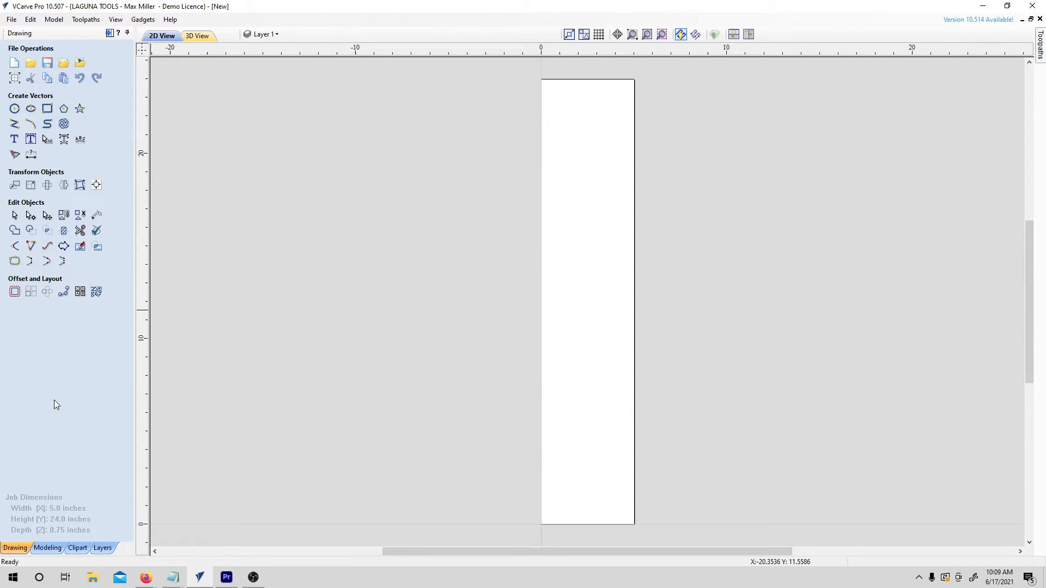
# Draw a radiused-external rectangle, radius 0.75, width and height 4.375, and create it
pyautogui.click(48, 111)
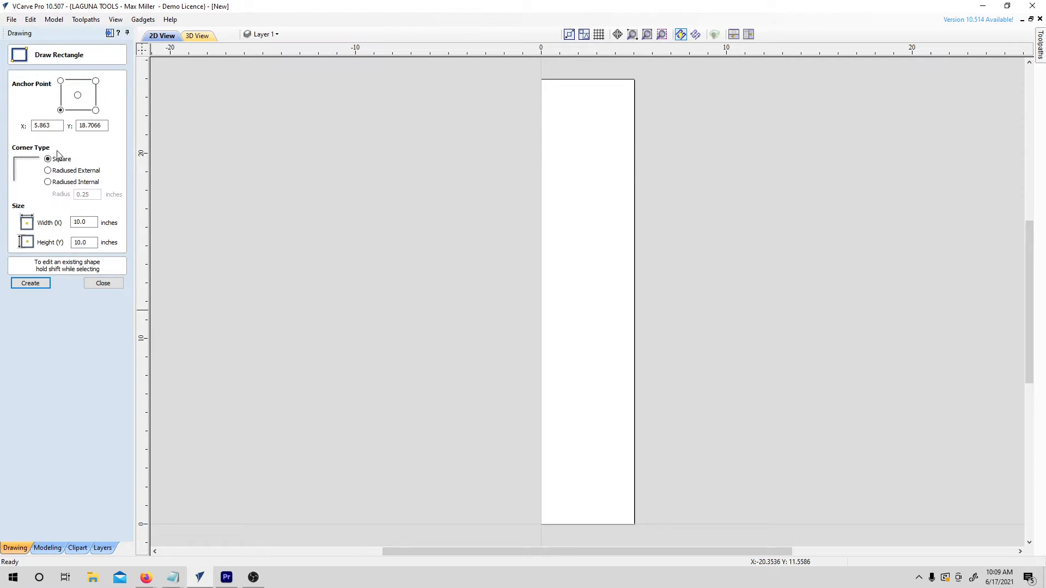
pyautogui.click(59, 170)
pyautogui.moveTo(90, 195); pyautogui.dragTo(84, 196)
pyautogui.write('7')
pyautogui.write('5')
pyautogui.click(89, 223)
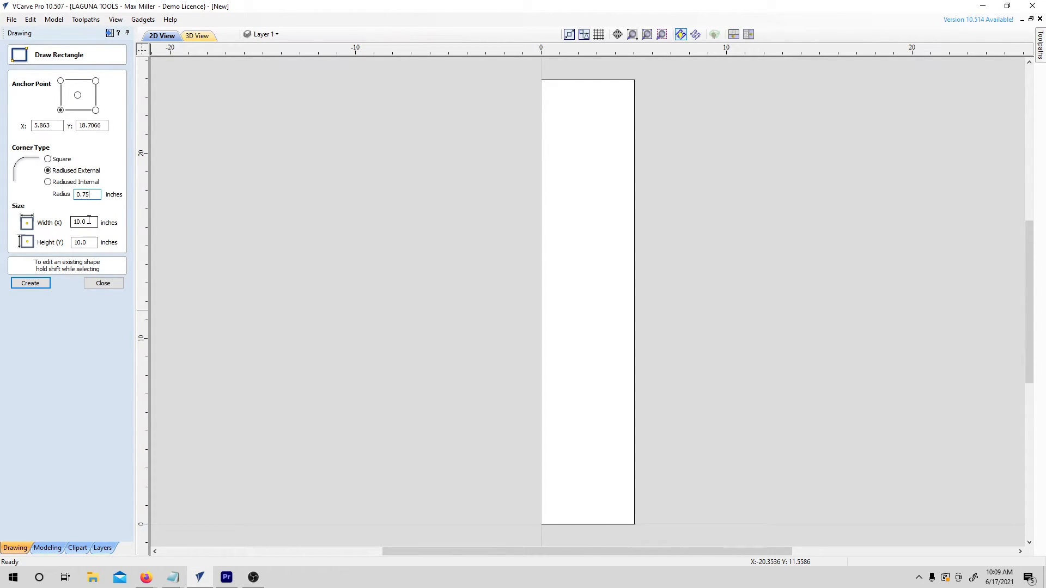
pyautogui.write('4')
pyautogui.write('.375')
pyautogui.press('Tab')
pyautogui.write('4.375')
pyautogui.click(30, 282)
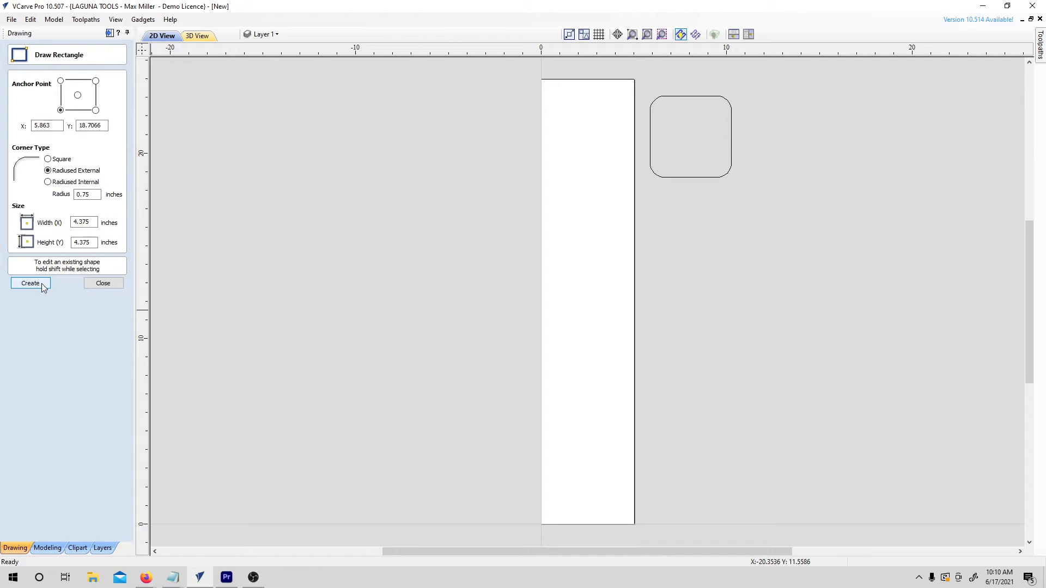
# Drag the rounded square onto the sheet's bottom end and reselect it for offsetting
pyautogui.click(104, 284)
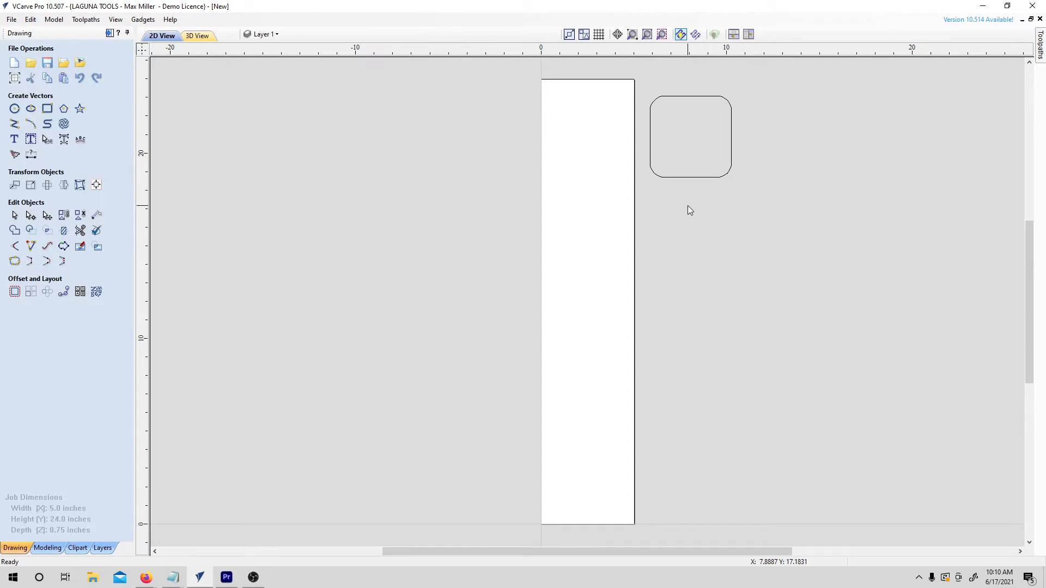
pyautogui.click(687, 177)
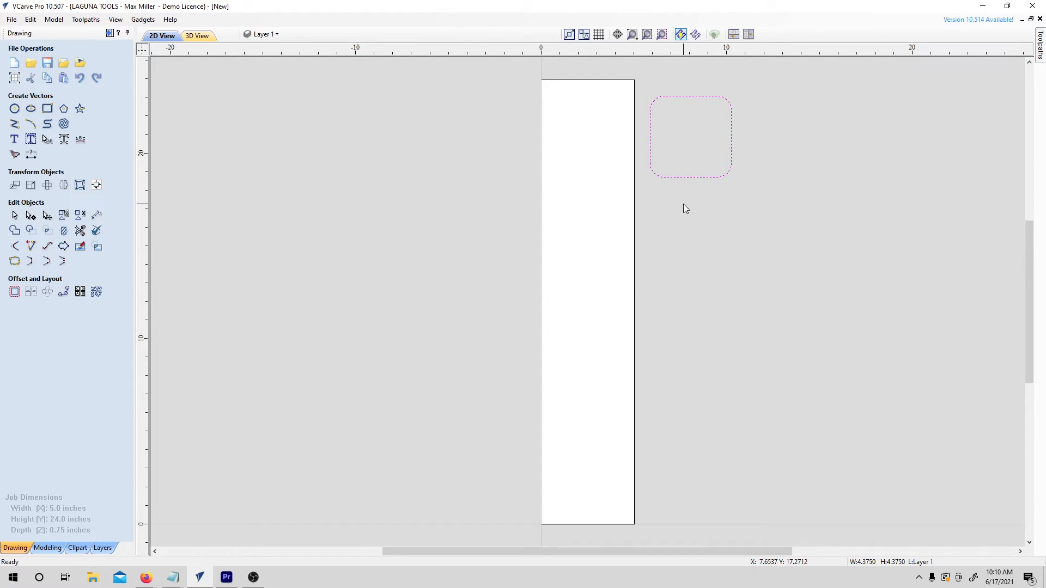
pyautogui.click(681, 178)
pyautogui.moveTo(690, 137); pyautogui.dragTo(587, 480)
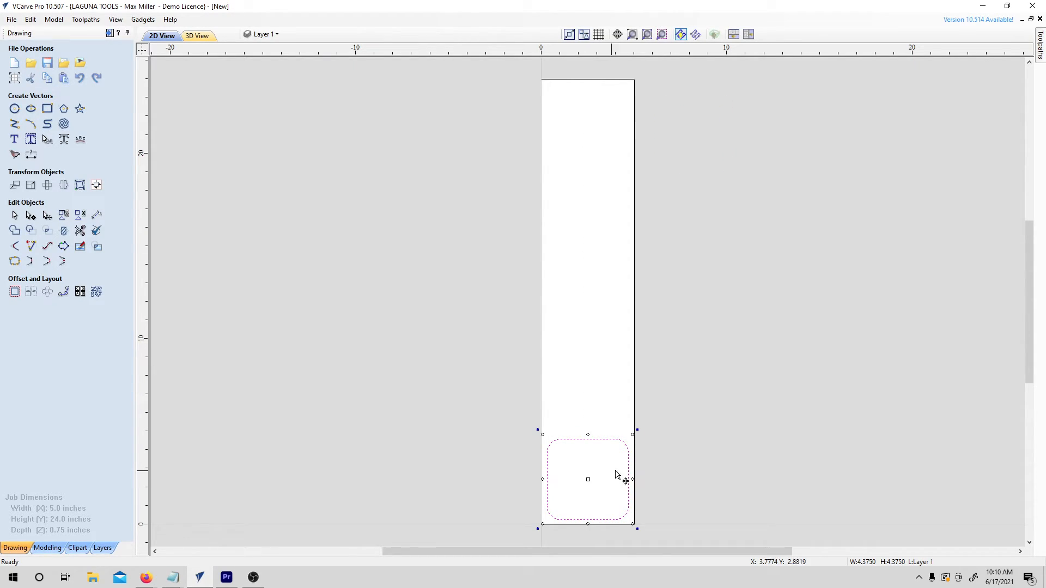
pyautogui.click(713, 467)
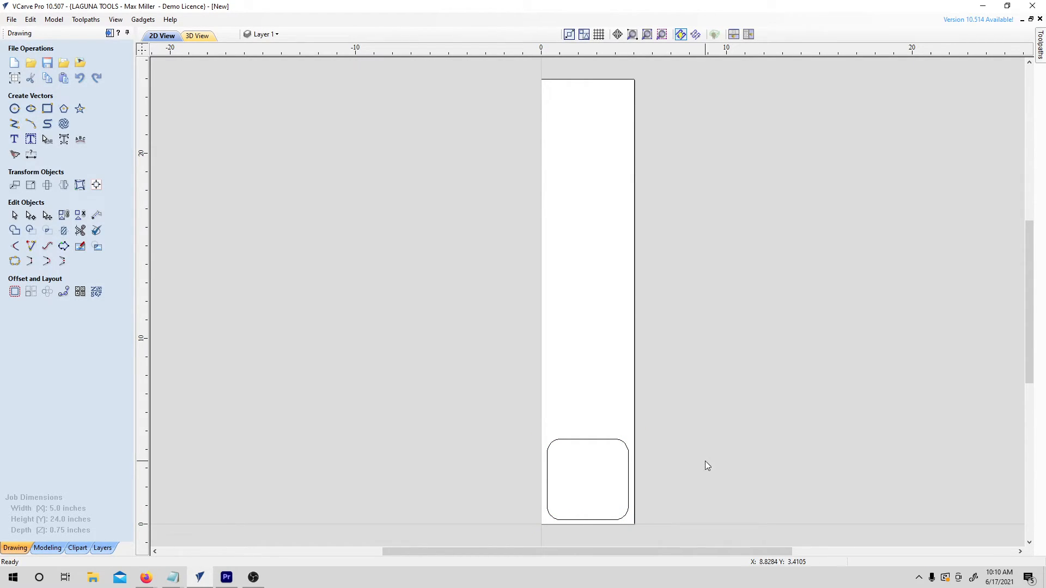
pyautogui.click(591, 440)
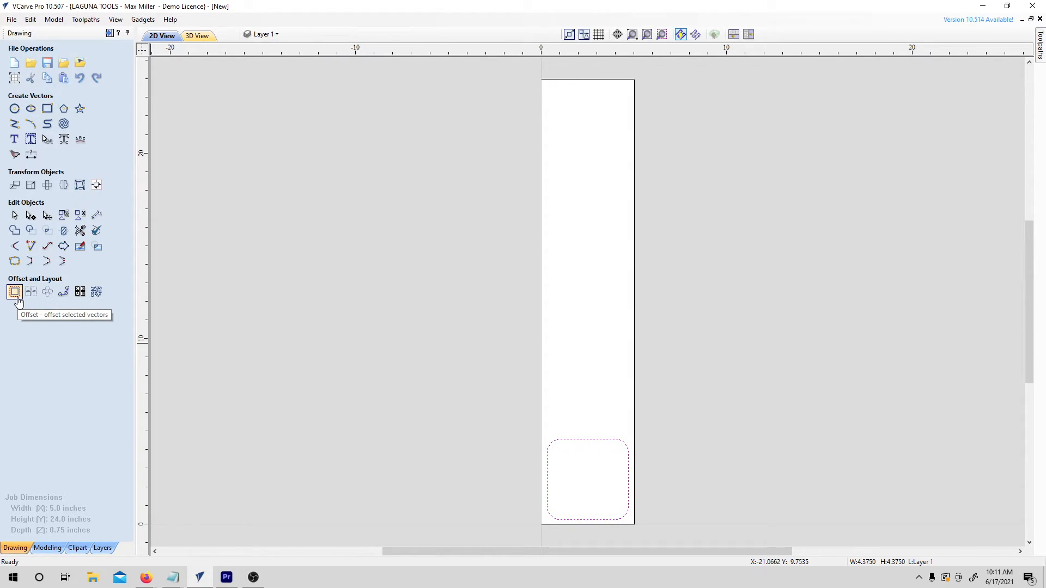
# Offset the rounded square 0.5 inch inwards to create an inner square
pyautogui.click(15, 292)
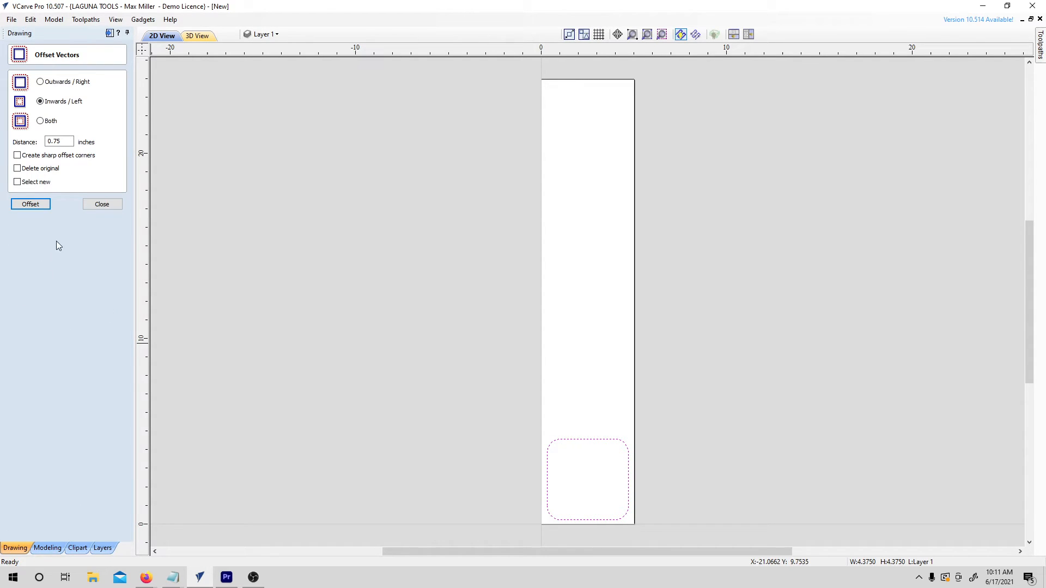
pyautogui.moveTo(69, 142); pyautogui.dragTo(55, 141)
pyautogui.write('5')
pyautogui.click(43, 204)
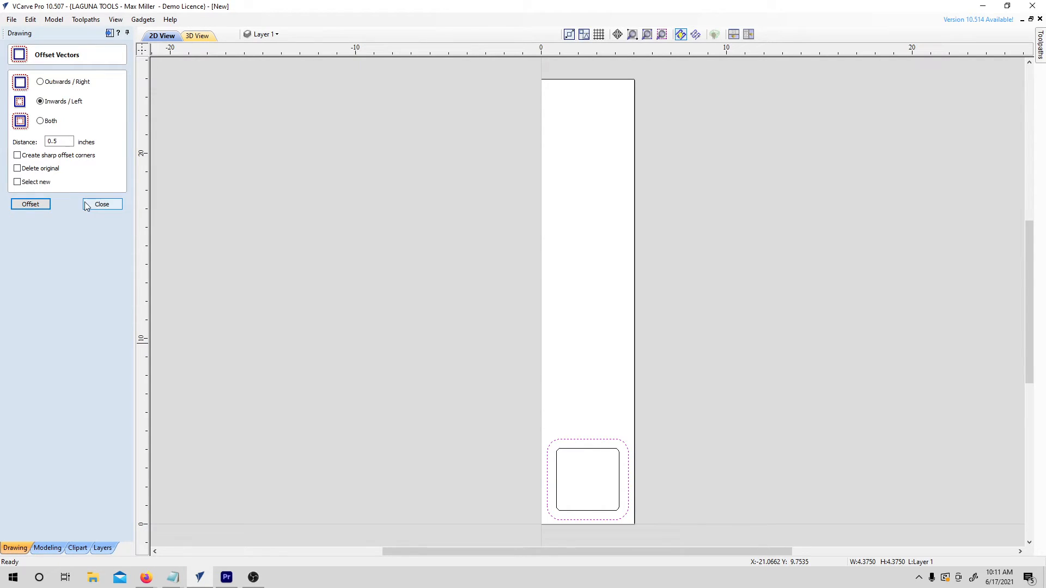
pyautogui.click(102, 205)
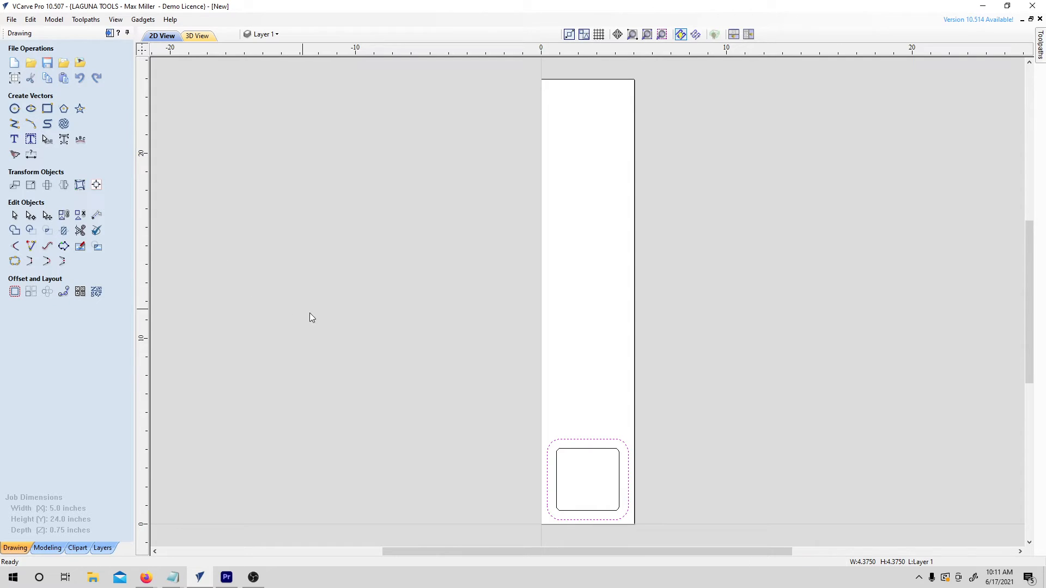
# Select the inner square, pin the Toolpaths tab and start a Pocket toolpath
pyautogui.click(579, 451)
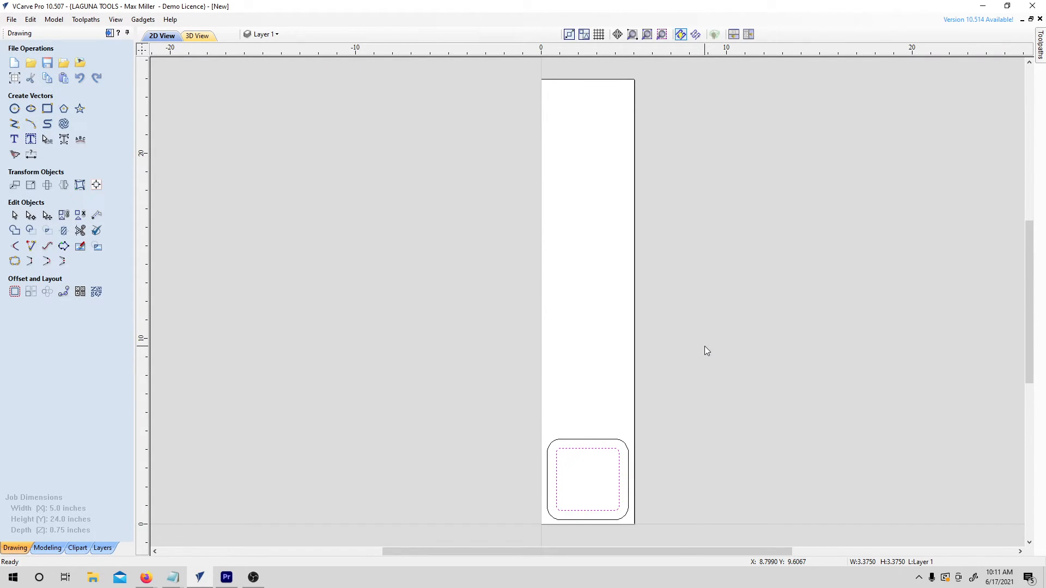
pyautogui.click(1040, 63)
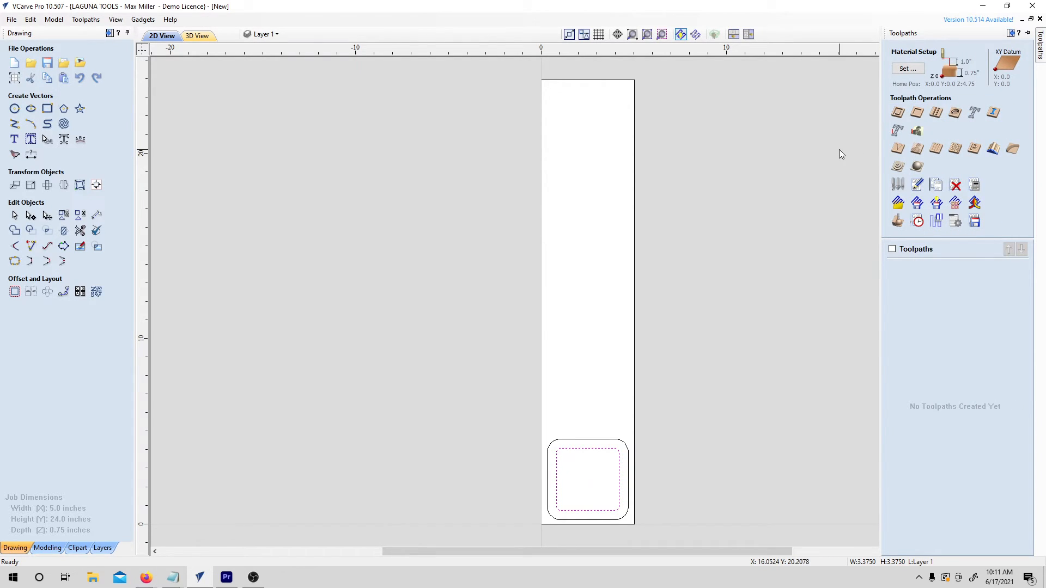
pyautogui.click(1040, 50)
pyautogui.click(1012, 33)
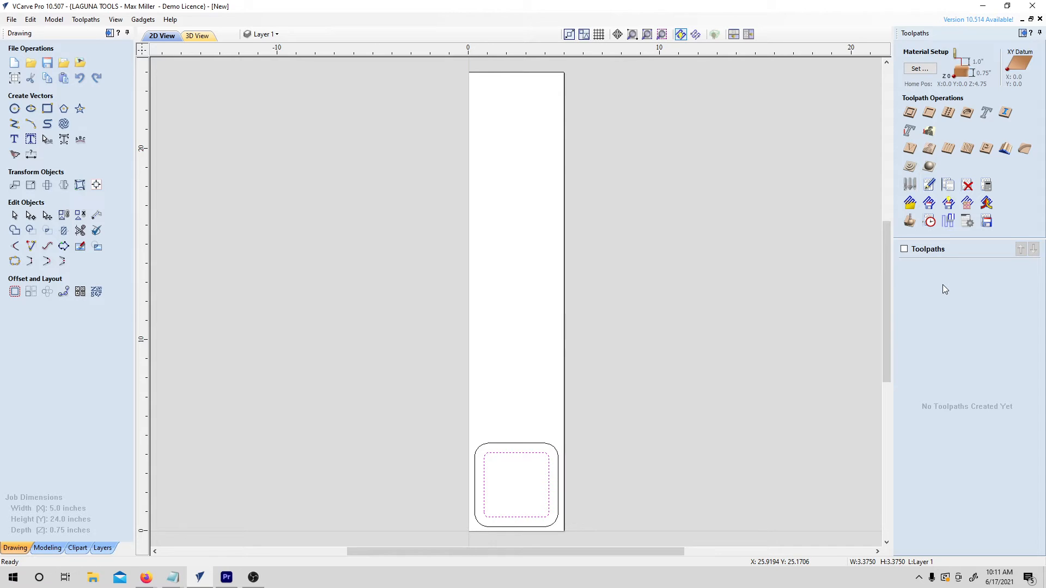
pyautogui.click(928, 114)
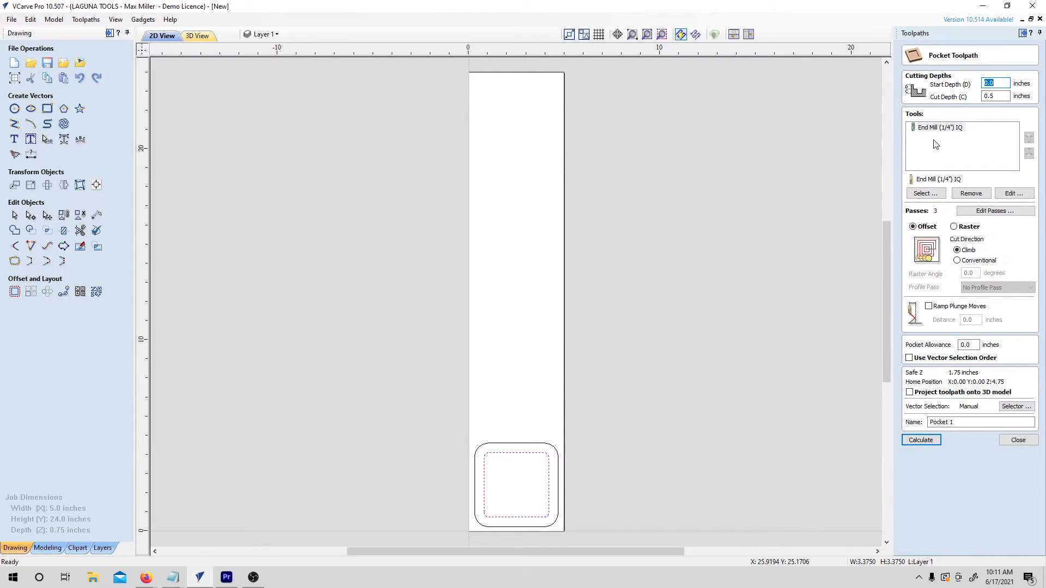
# Confirm the 1/4 in end mill settings and keep raster clearing at 90 degrees
pyautogui.click(1020, 195)
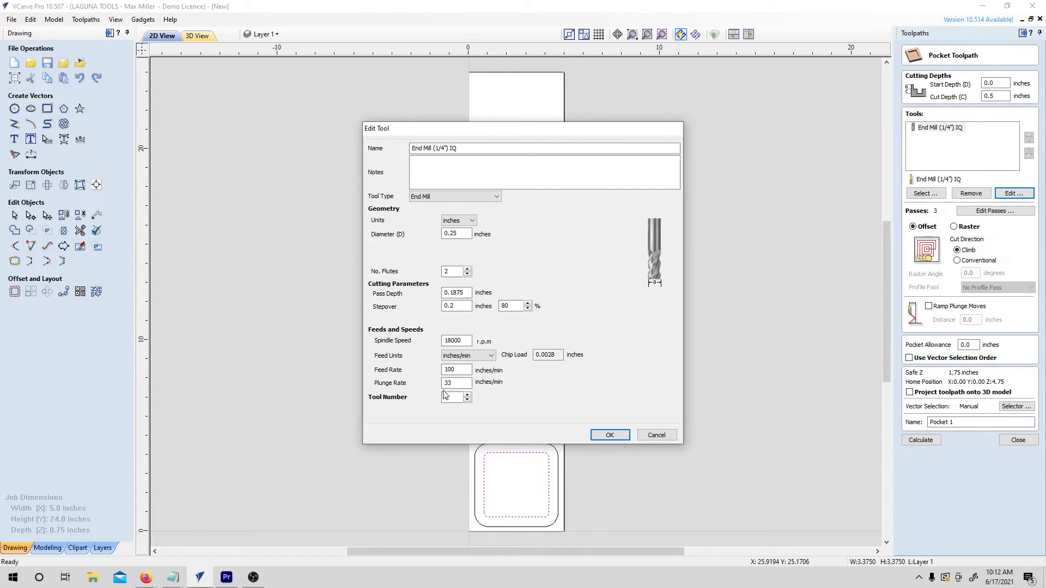
pyautogui.click(609, 435)
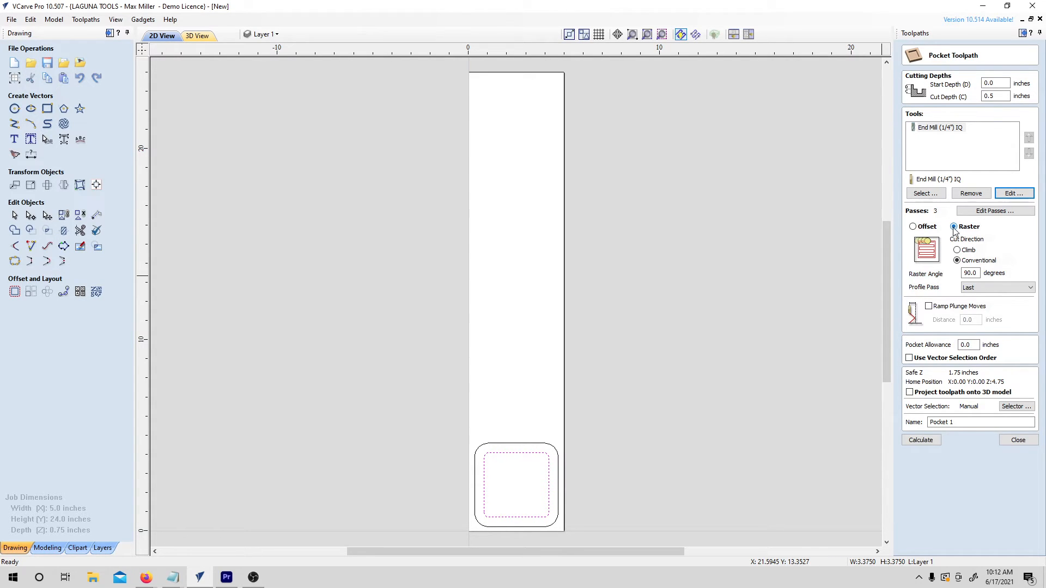
pyautogui.click(926, 229)
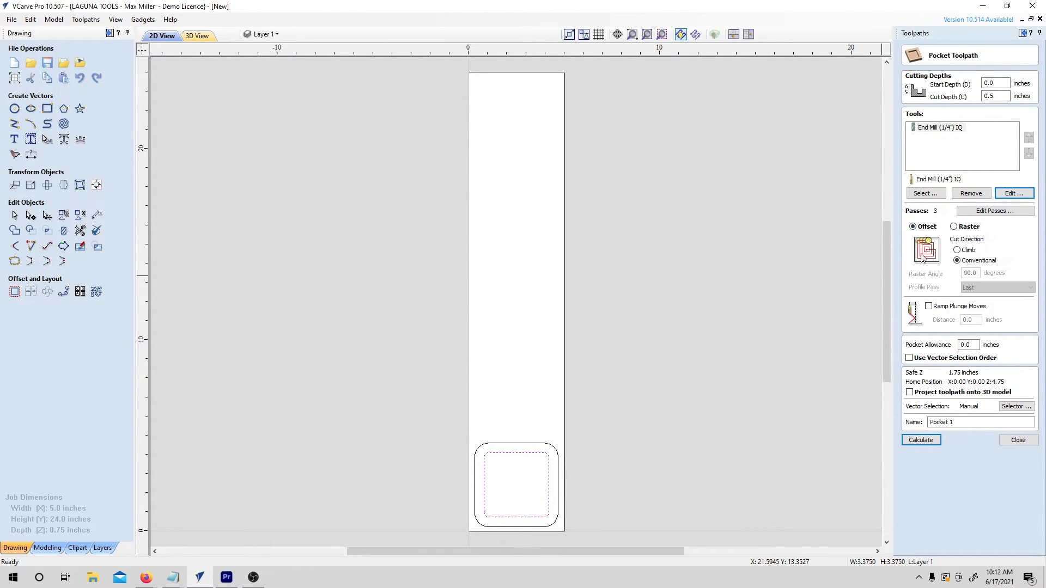
pyautogui.click(965, 228)
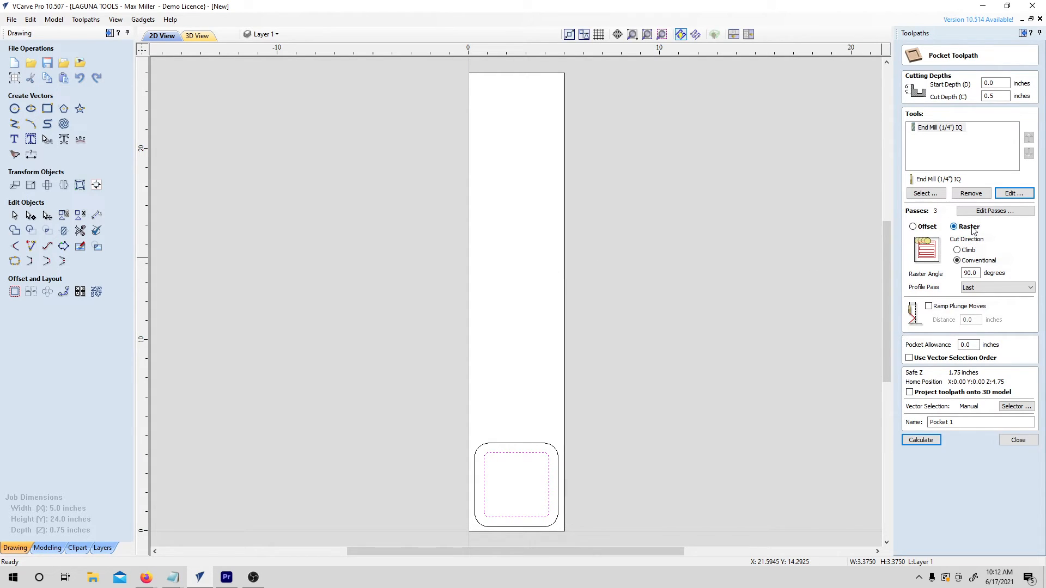
pyautogui.click(971, 274)
# Calculate Pocket 1, orbit its 3D preview, then return to the 2D view
pyautogui.click(919, 441)
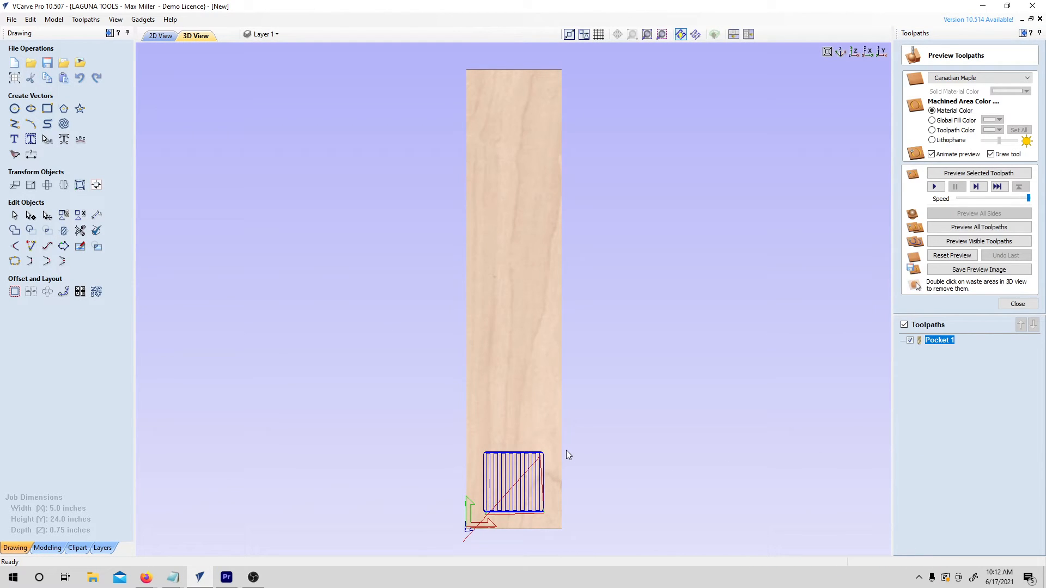
pyautogui.moveTo(578, 484); pyautogui.dragTo(688, 330)
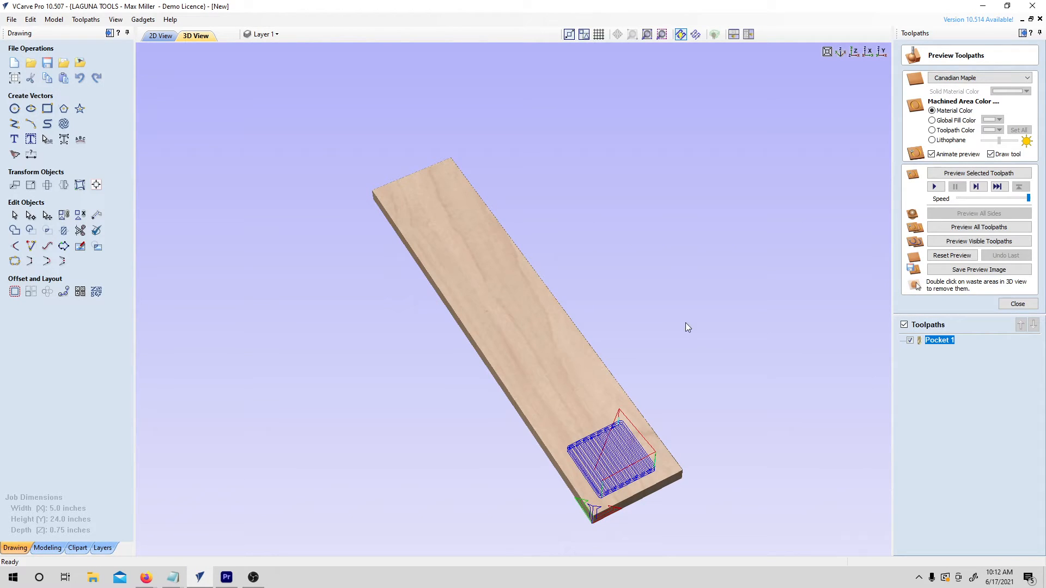
pyautogui.click(1018, 303)
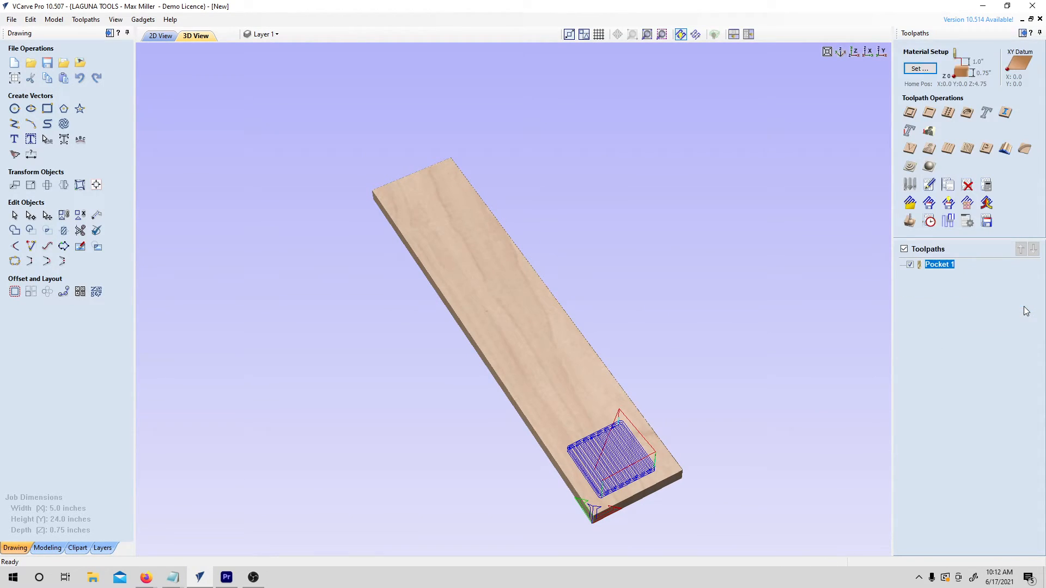
pyautogui.click(160, 36)
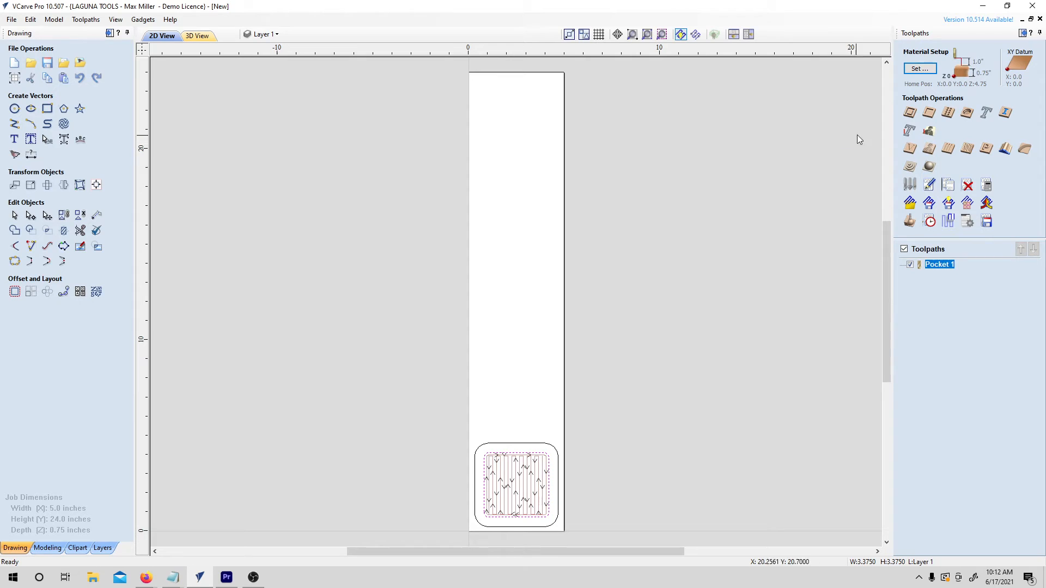
# Start a profile toolpath, set its cut depth and choose the 1/4 inch ball nose bit
pyautogui.click(909, 117)
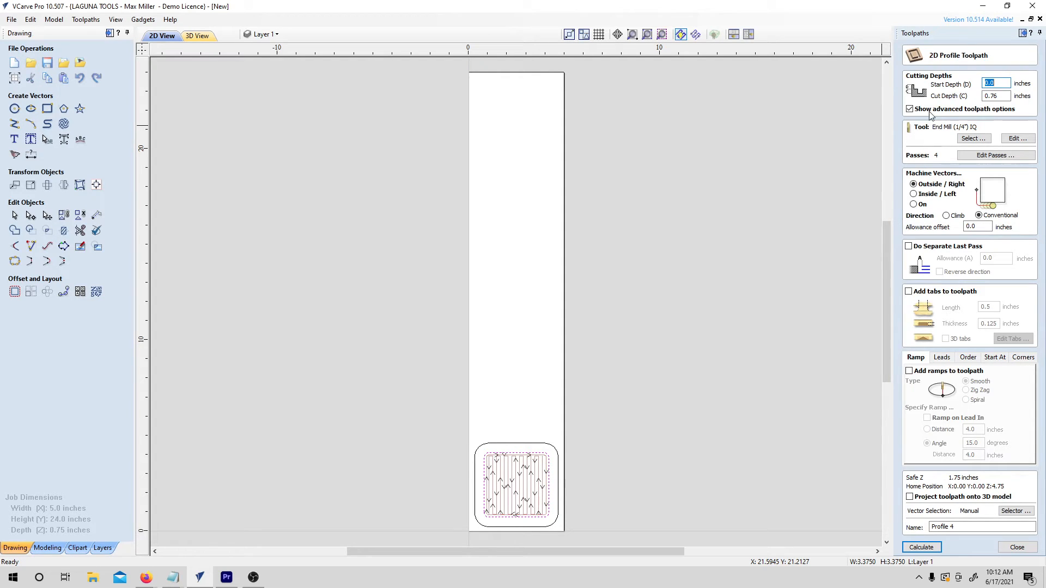
pyautogui.click(994, 95)
pyautogui.moveTo(993, 96); pyautogui.dragTo(991, 96)
pyautogui.write('5')
pyautogui.click(973, 139)
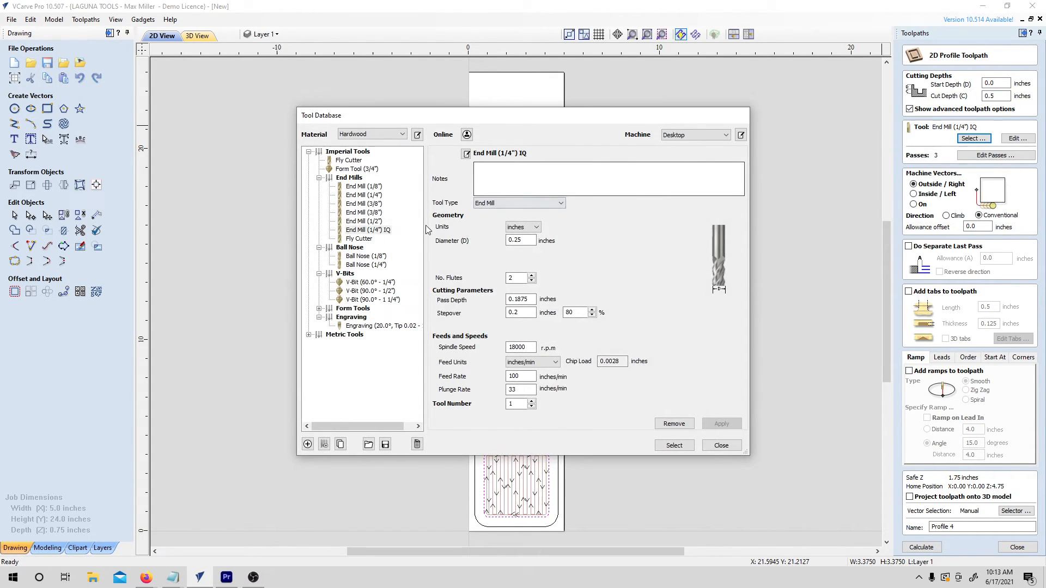
pyautogui.click(365, 264)
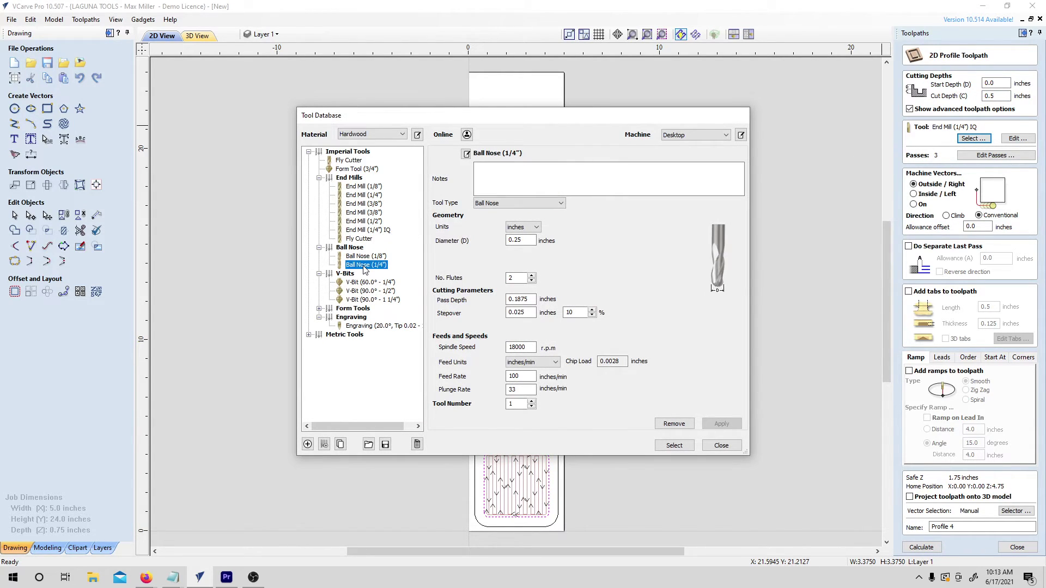
pyautogui.click(675, 446)
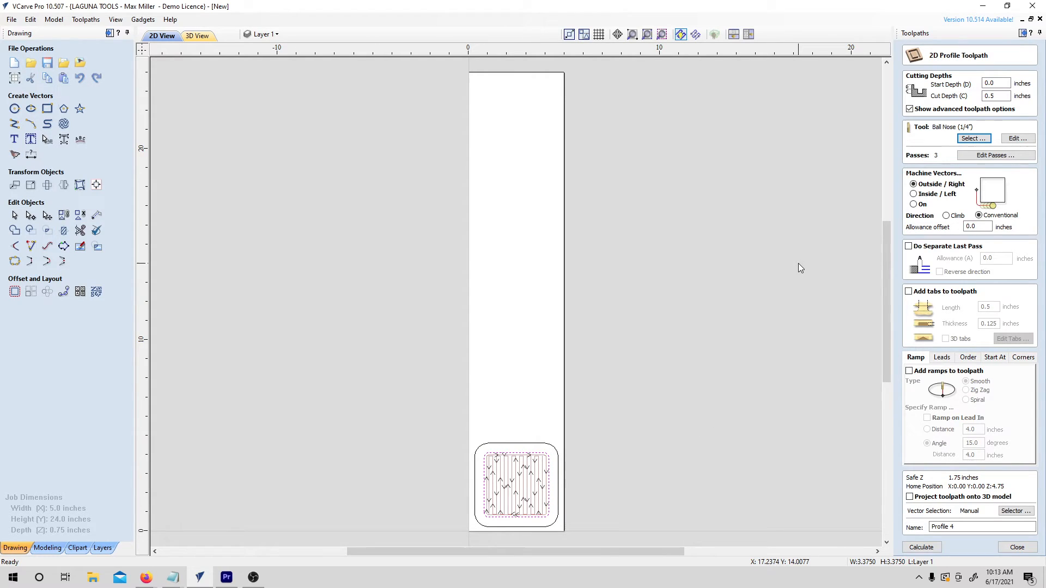
# Cut on the vector line, calculate Profile 4 and return to the 2D layout
pyautogui.click(914, 204)
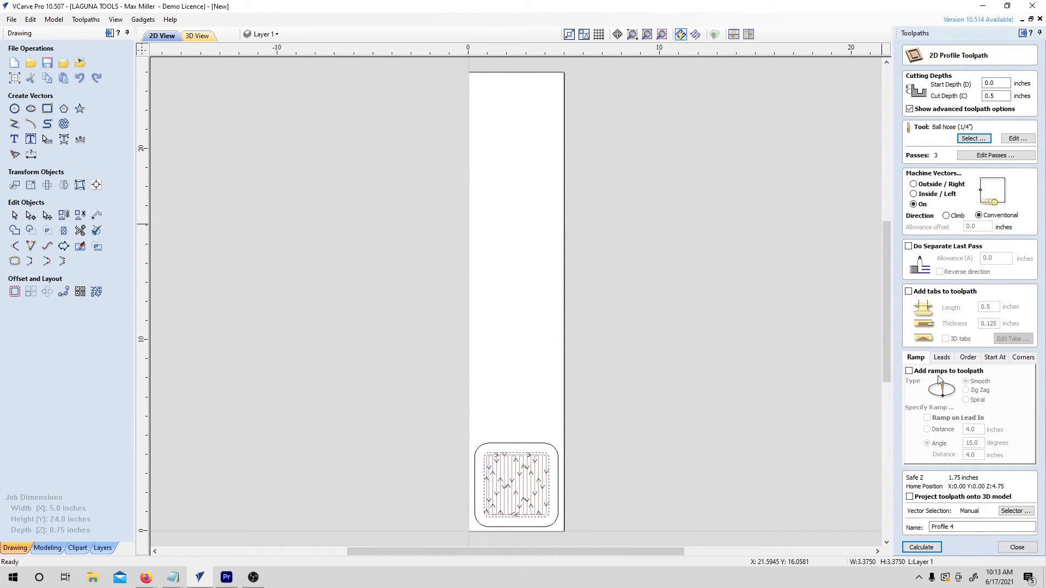
pyautogui.click(935, 545)
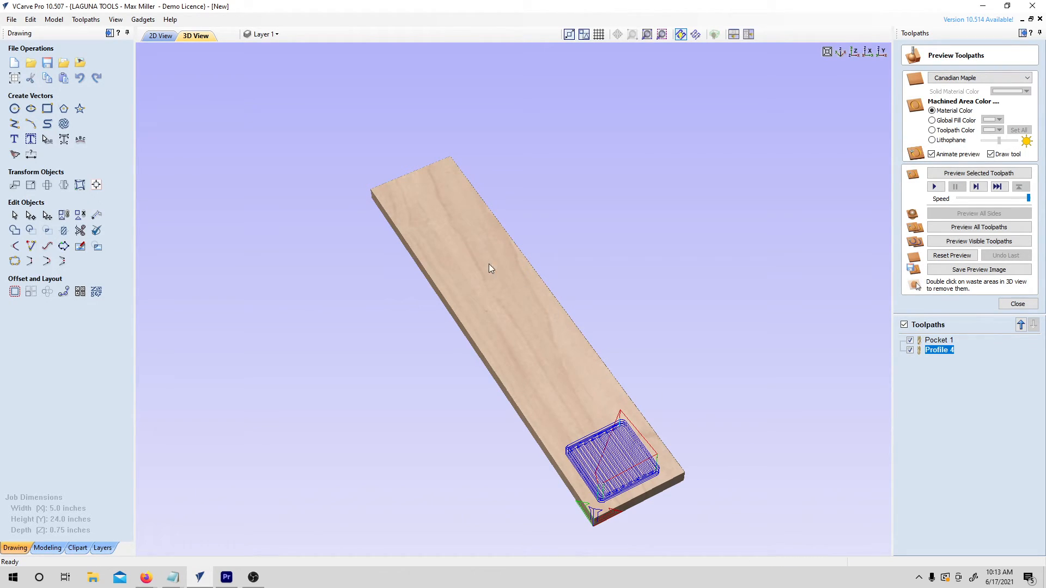
pyautogui.click(158, 37)
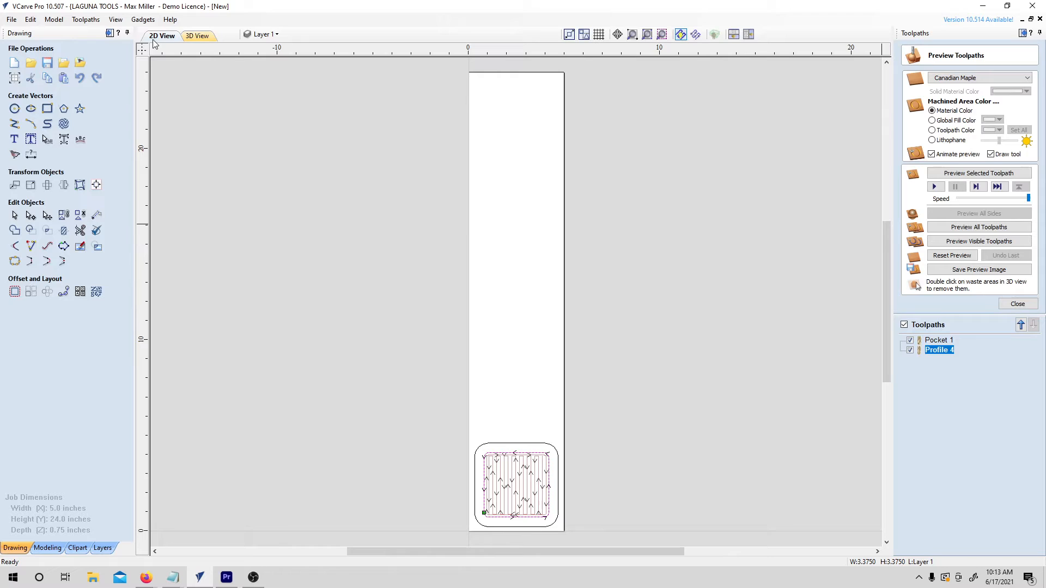
# Start a profile for the outer rounded square, cut depth 0.76, with the 1/4 in IQ end mill
pyautogui.click(1017, 303)
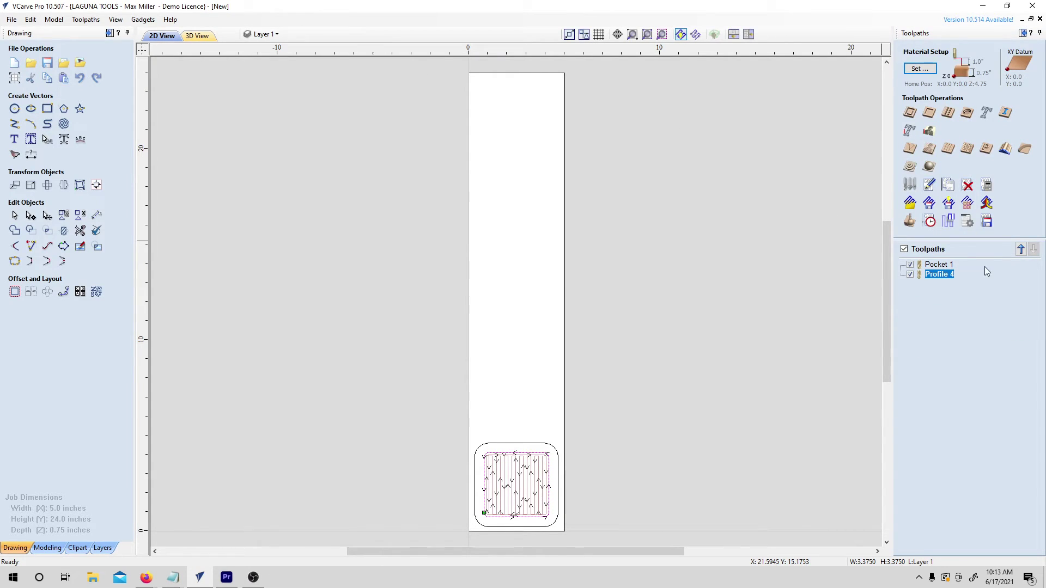
pyautogui.click(549, 447)
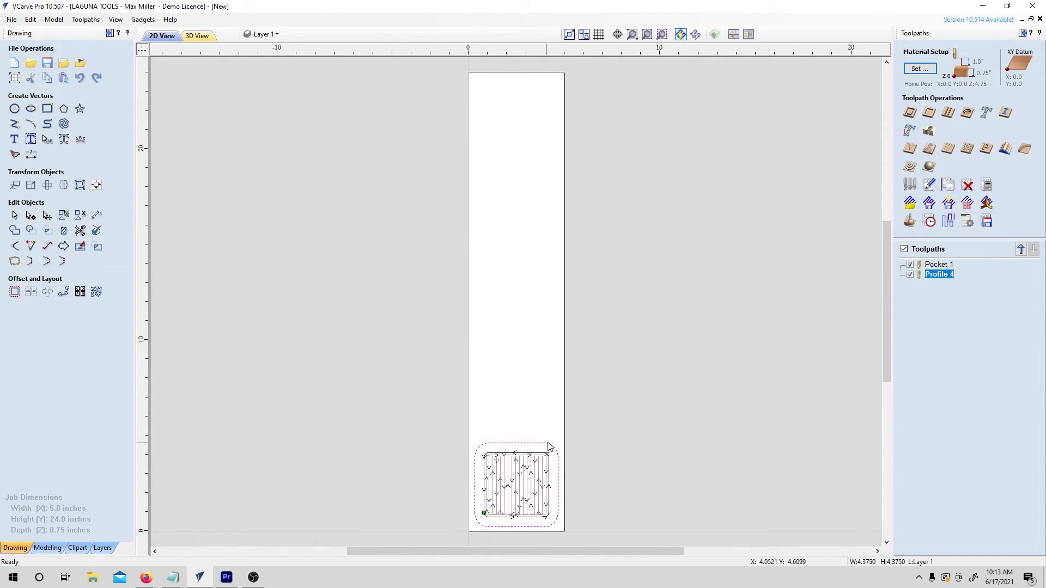
pyautogui.click(910, 111)
pyautogui.click(992, 95)
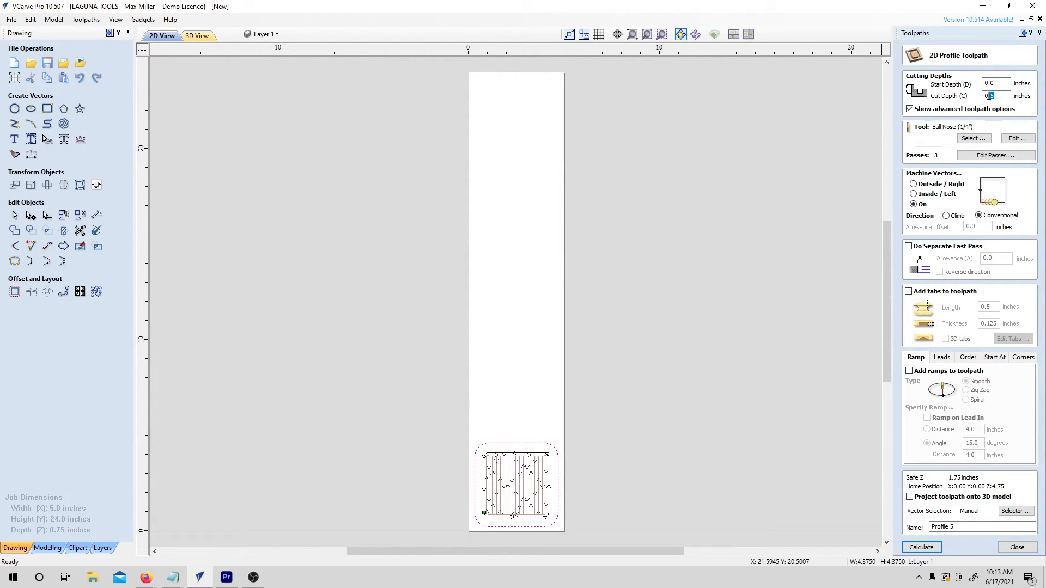
pyautogui.write('76')
pyautogui.click(974, 138)
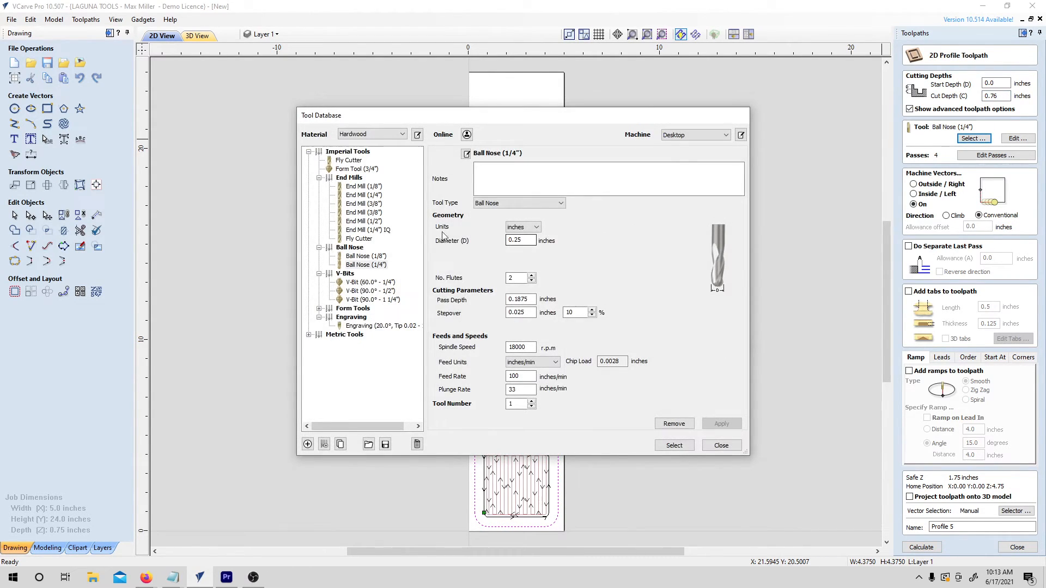
pyautogui.click(377, 231)
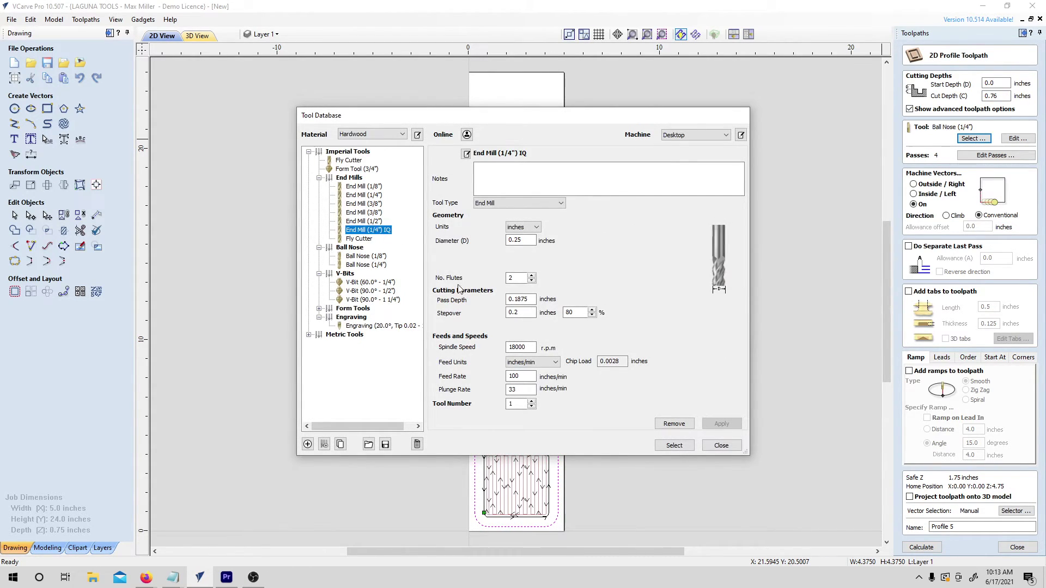
pyautogui.click(673, 445)
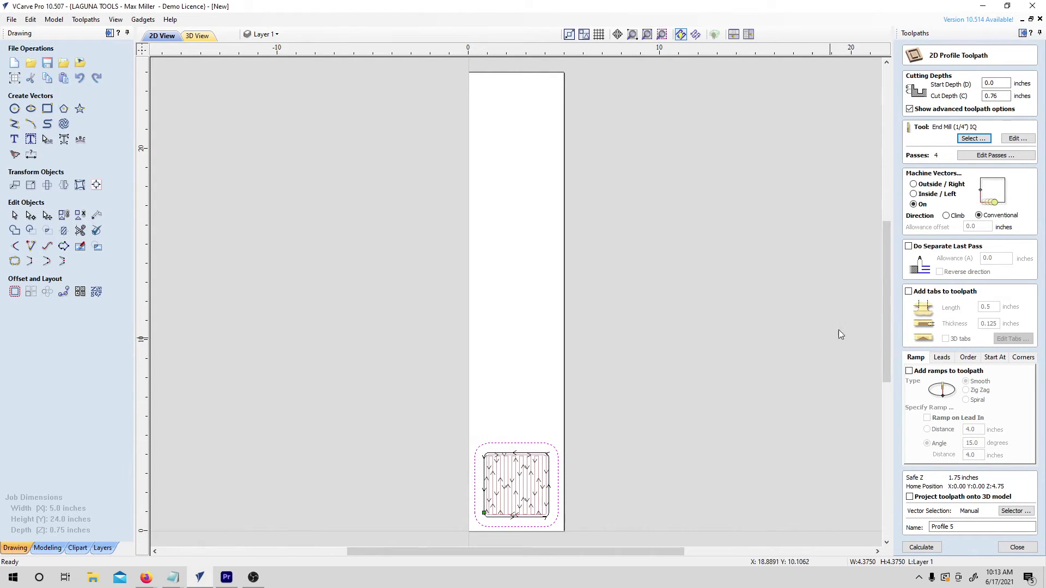
# Cut outside/right with ramps, calculate Profile 5 and accept the cut-through warning
pyautogui.click(942, 187)
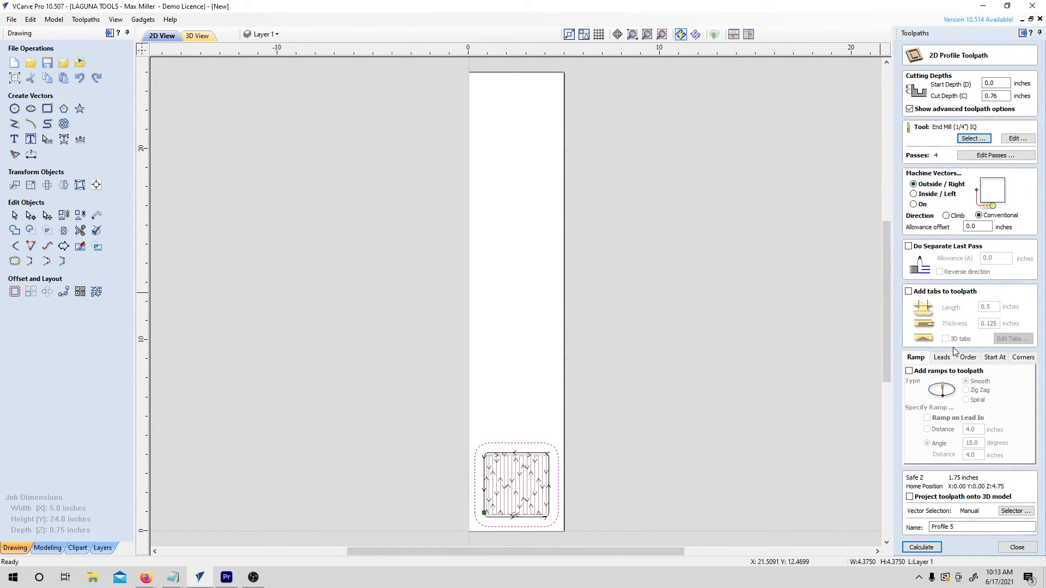
pyautogui.click(956, 374)
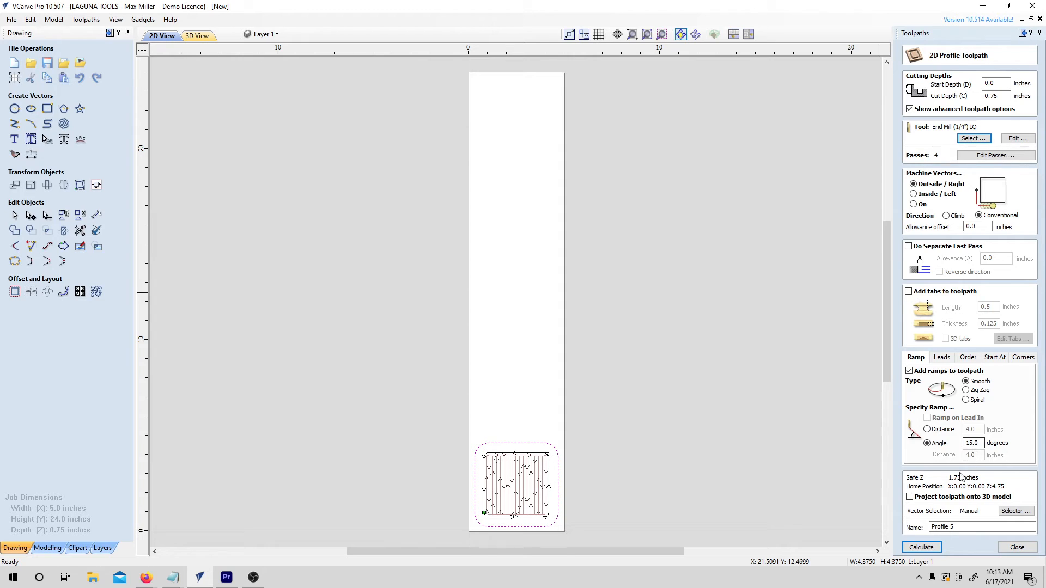
pyautogui.click(931, 547)
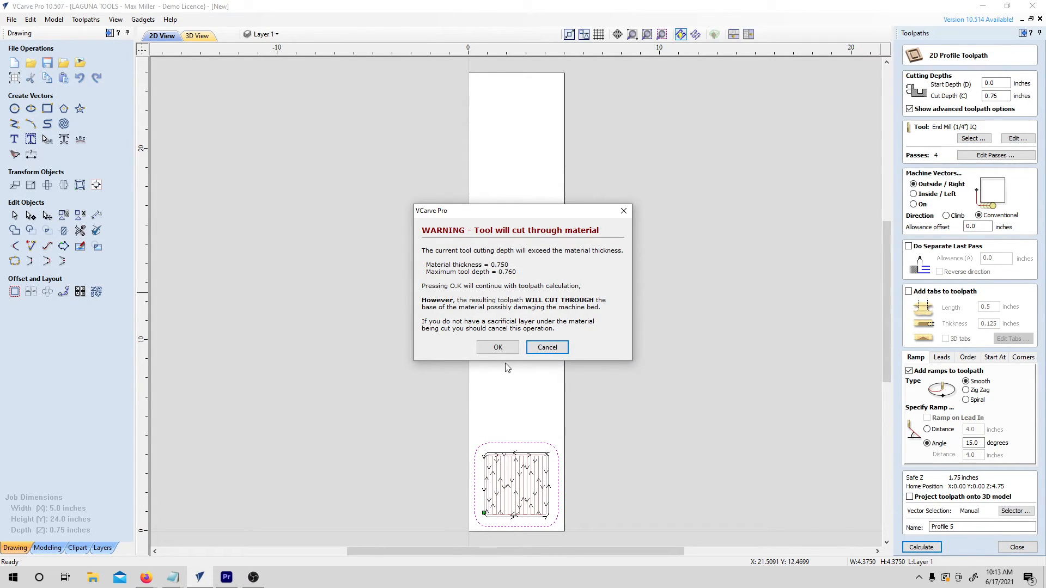
pyautogui.click(497, 347)
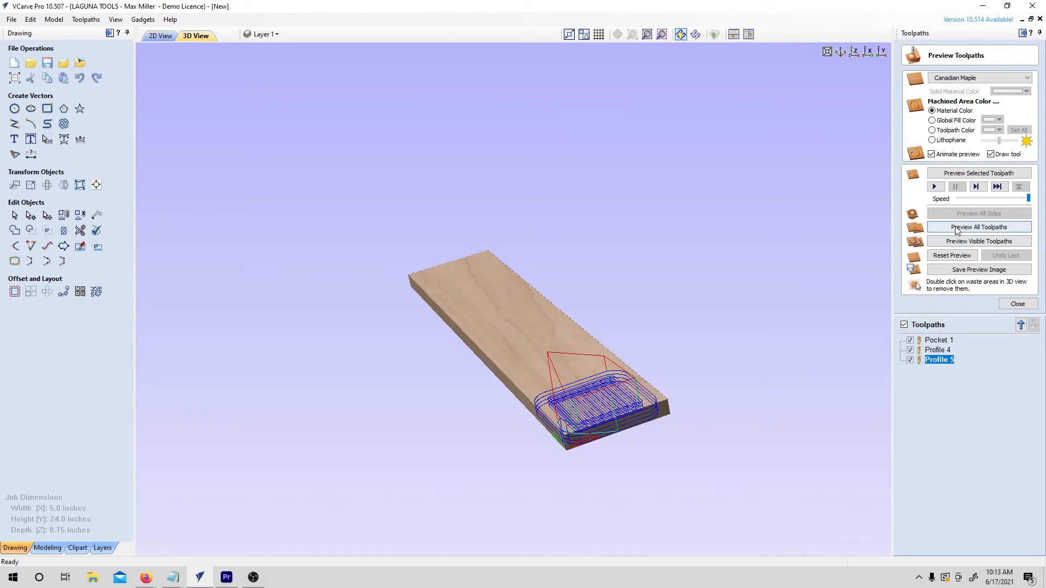
# Preview all toolpaths in 3D, reopen Pocket 1's settings unchanged, and return to 2D
pyautogui.click(978, 228)
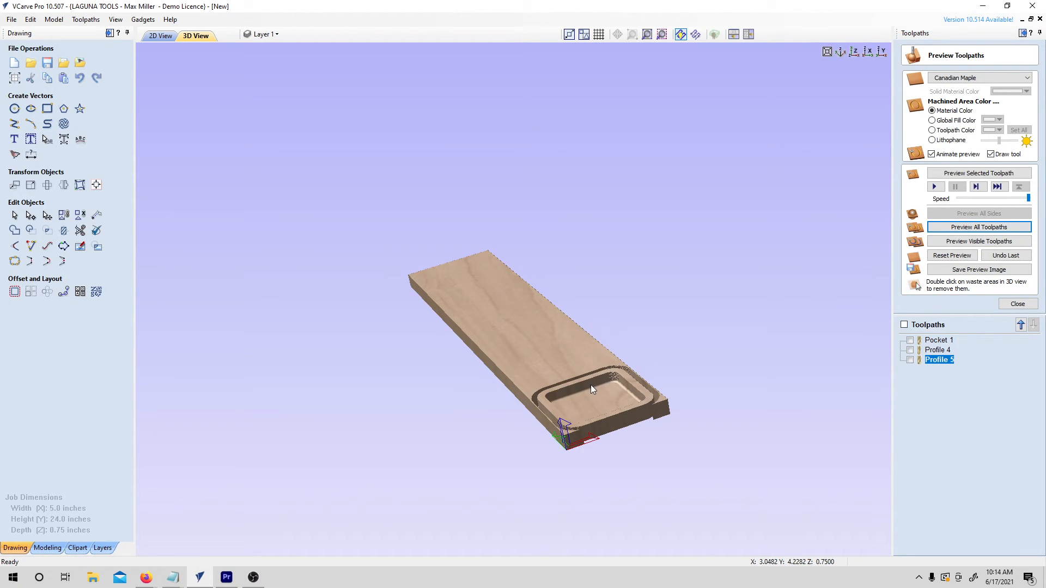
pyautogui.moveTo(590, 389)
pyautogui.mouseDown()
pyautogui.moveTo(628, 467)
pyautogui.moveTo(575, 488)
pyautogui.moveTo(610, 466)
pyautogui.moveTo(597, 465)
pyautogui.mouseUp()
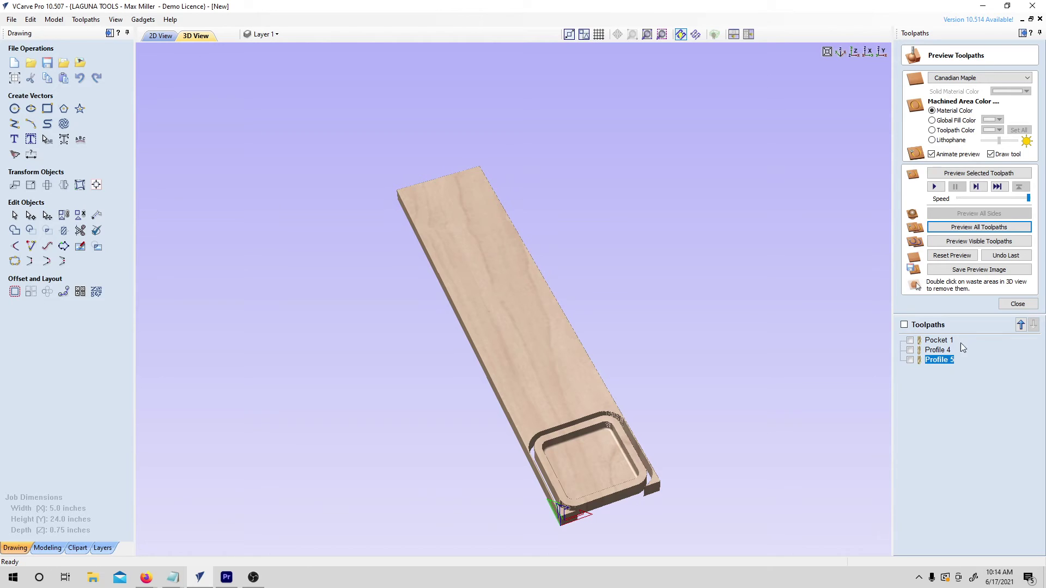
pyautogui.rightClick(939, 340)
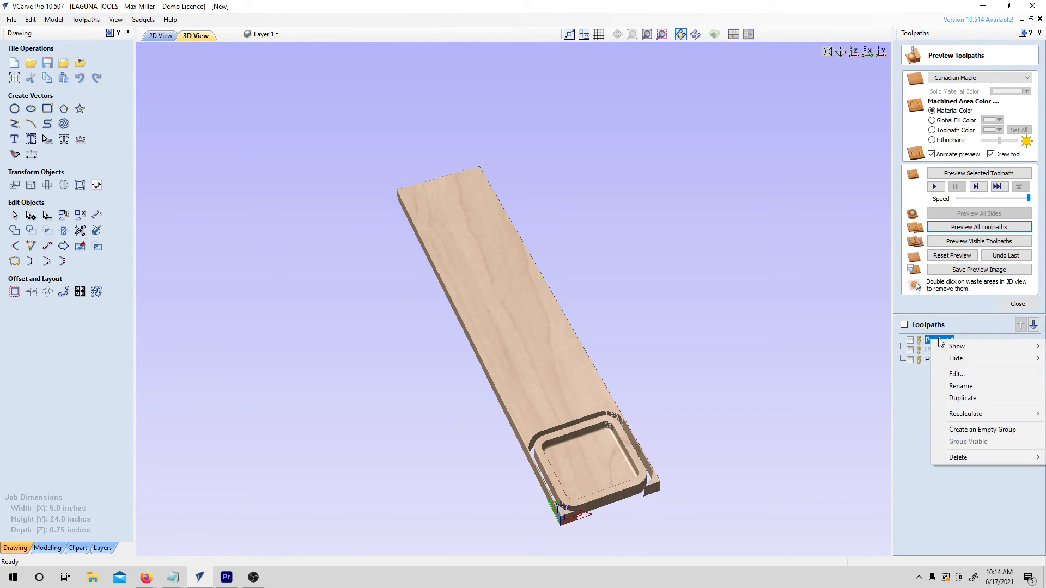
pyautogui.click(963, 375)
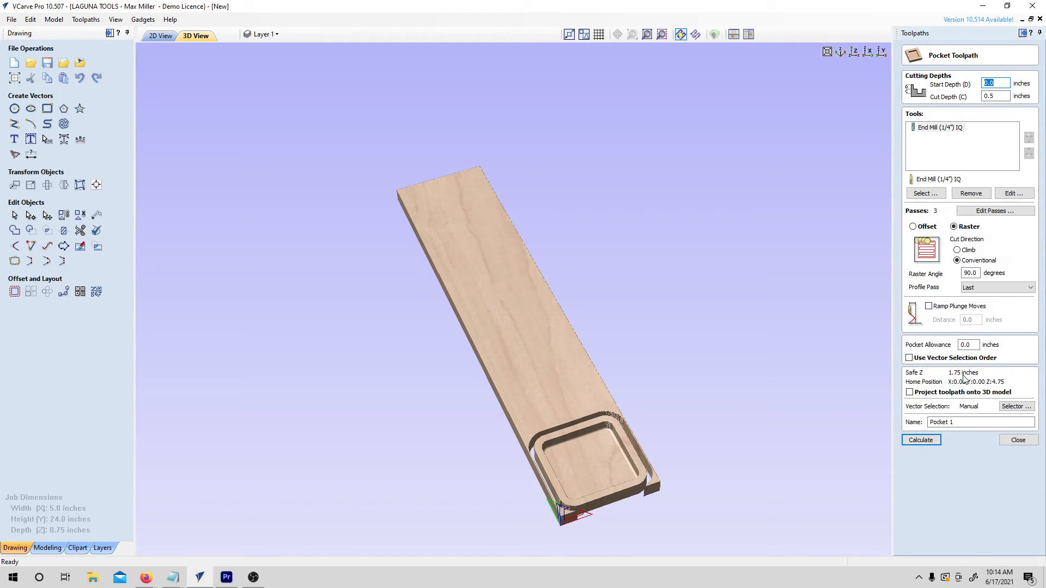
pyautogui.click(1017, 441)
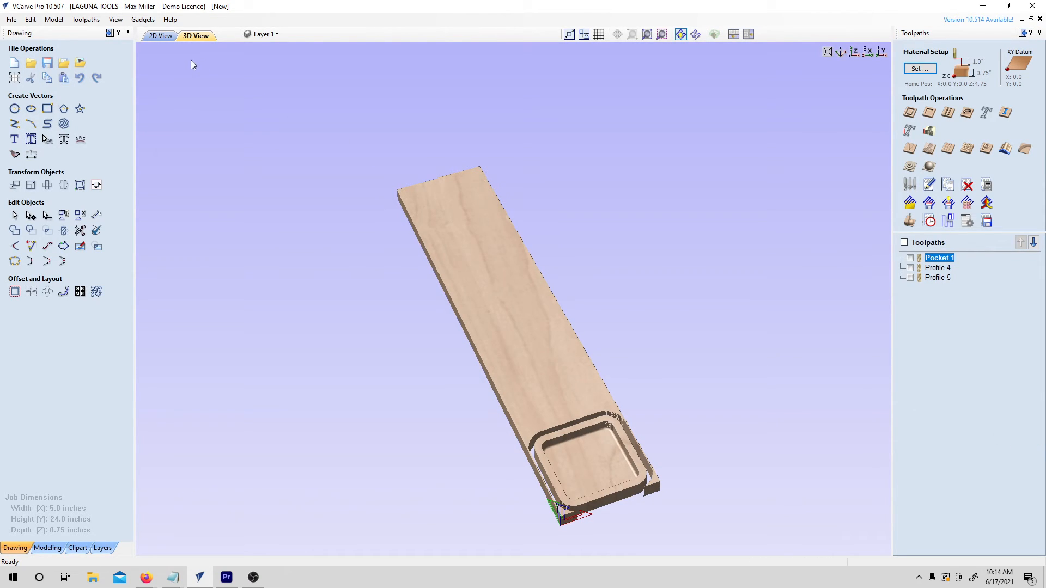
pyautogui.click(160, 36)
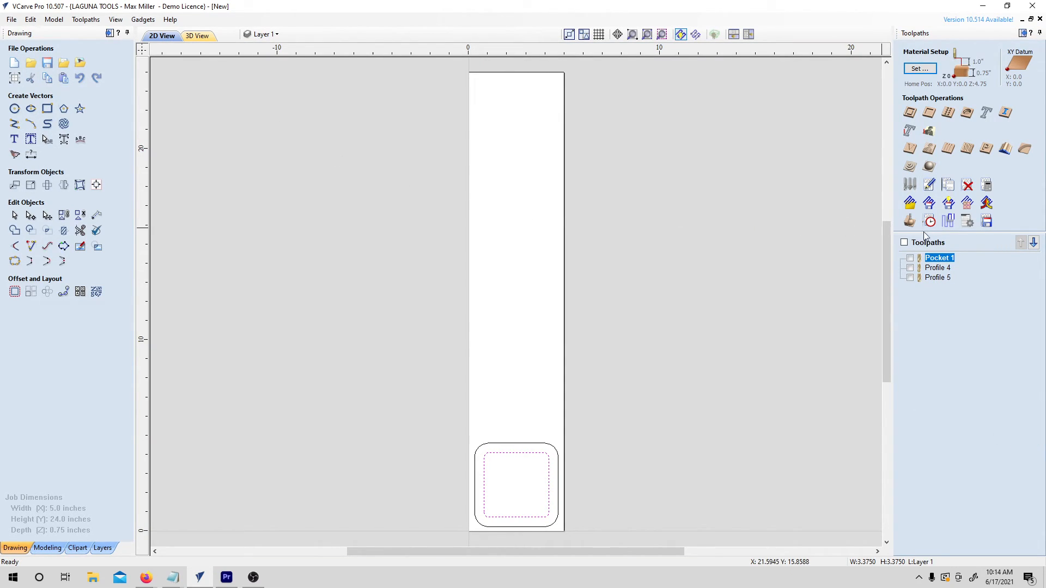
# Review Save Toolpaths with the Laguna IQ HHC post processor for Profile 4 and Profile 5
pyautogui.click(991, 227)
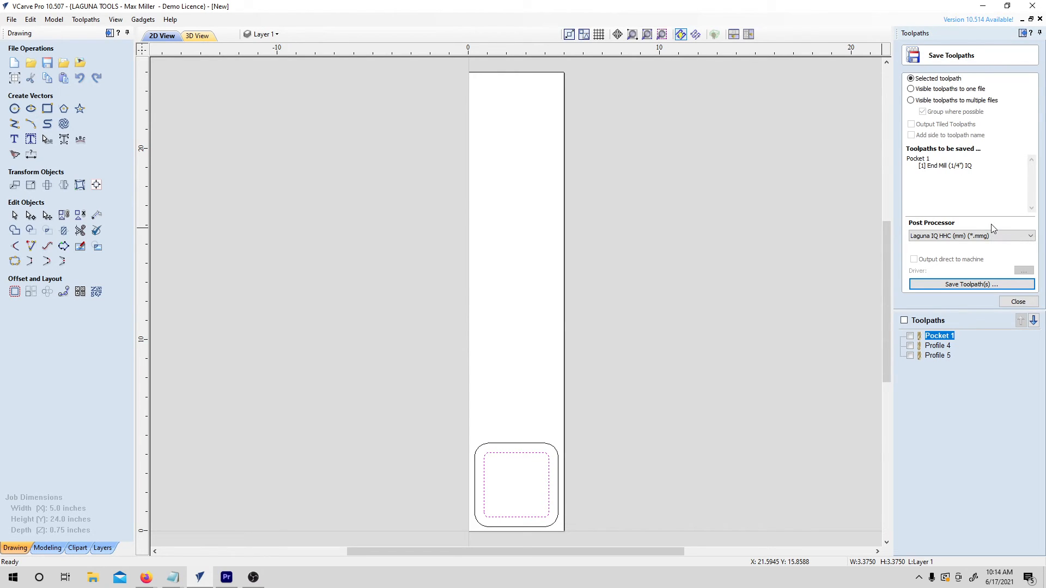
pyautogui.click(952, 235)
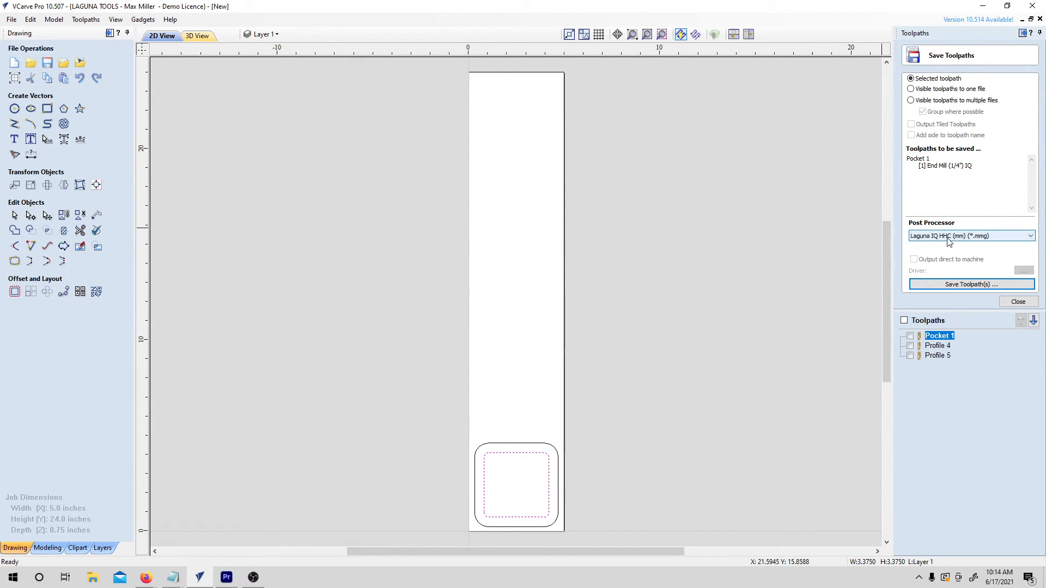
pyautogui.click(949, 241)
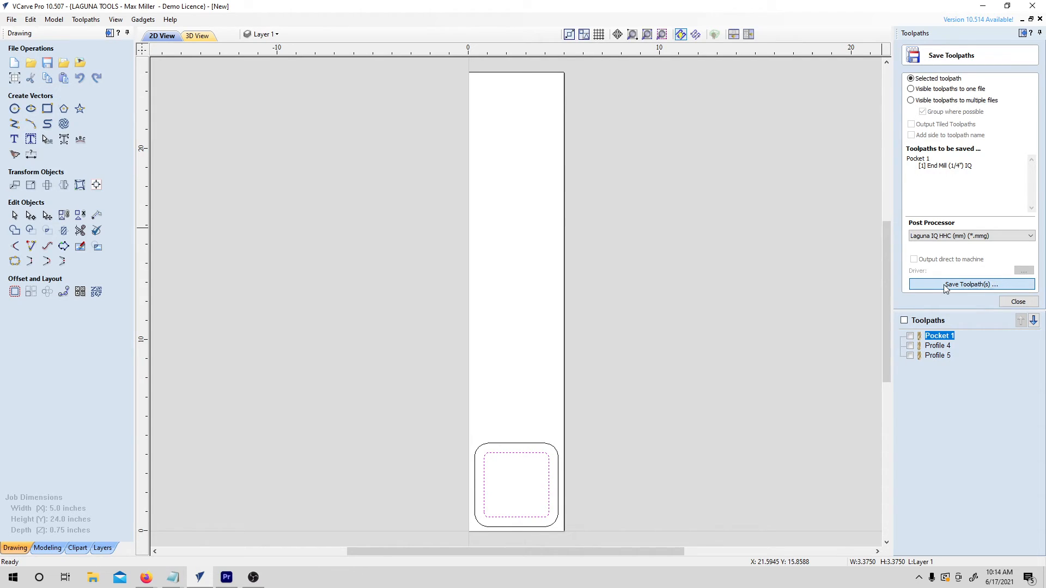
pyautogui.click(941, 346)
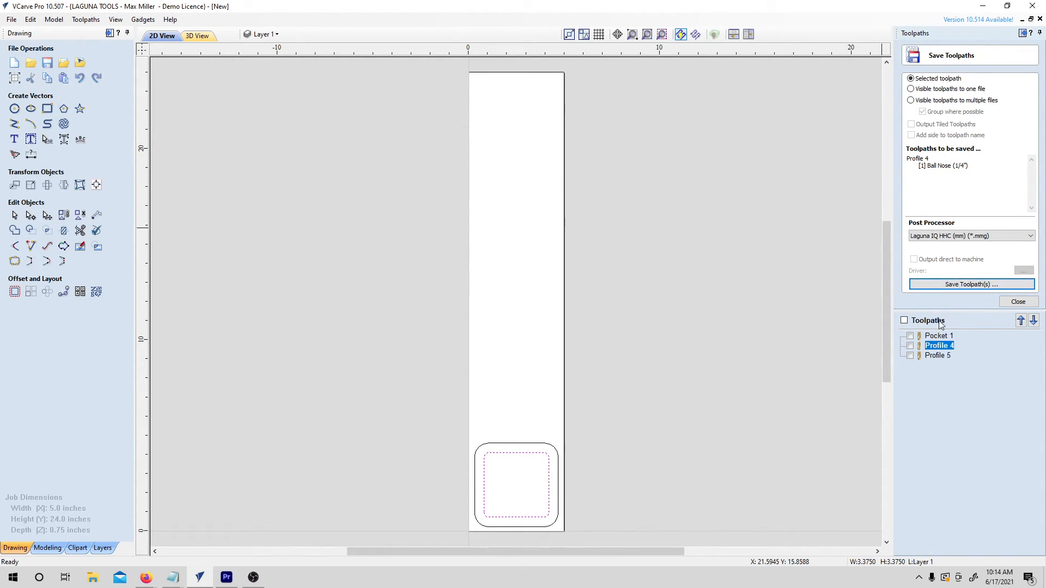
pyautogui.click(937, 357)
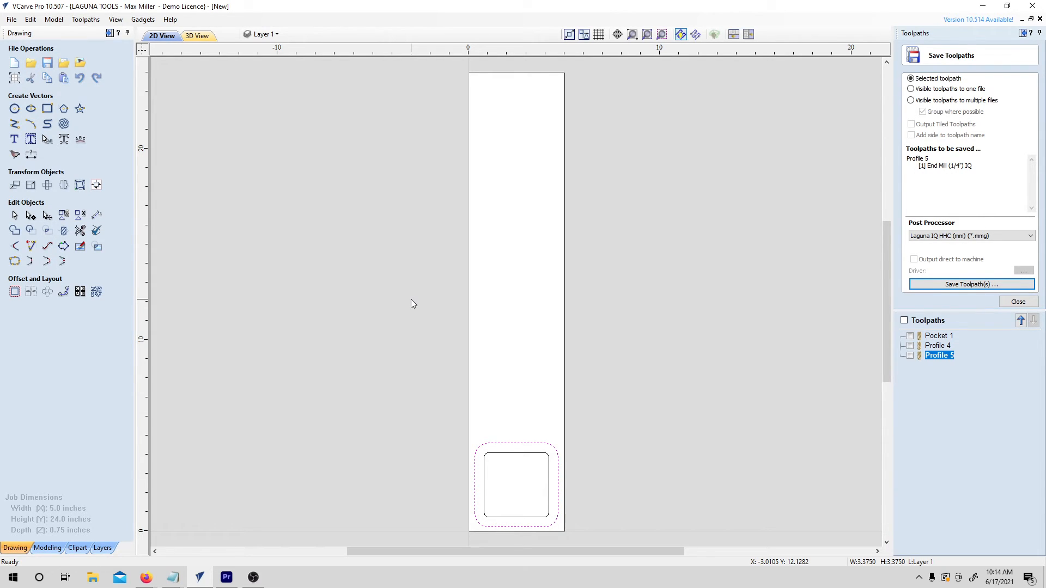
pyautogui.click(7, 21)
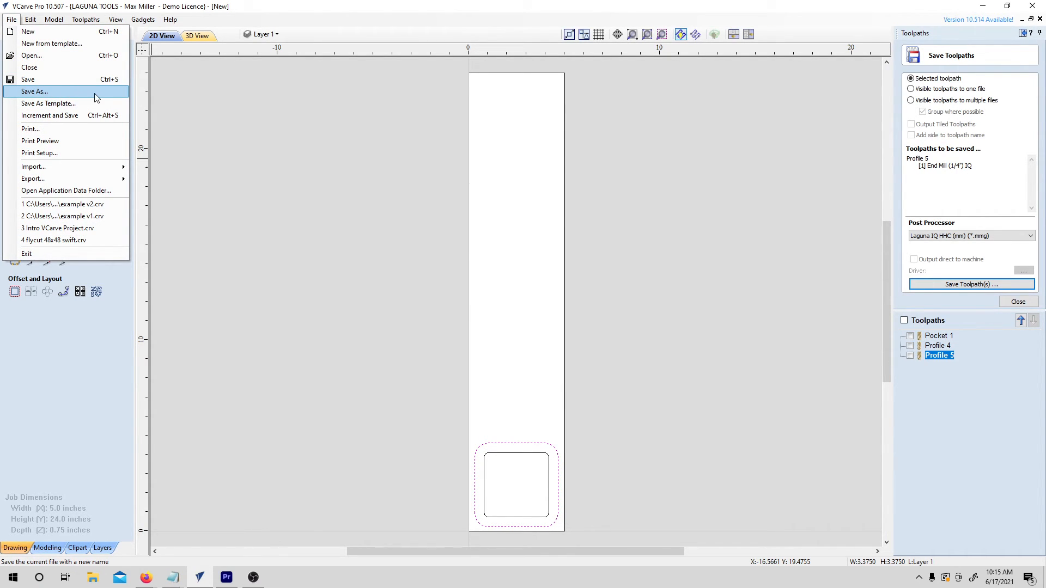
pyautogui.click(195, 96)
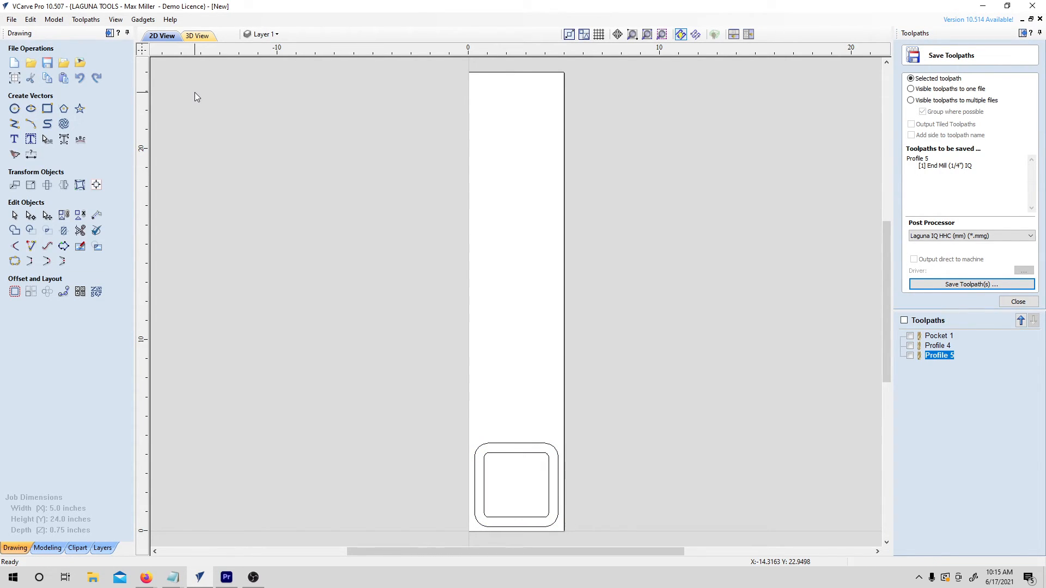